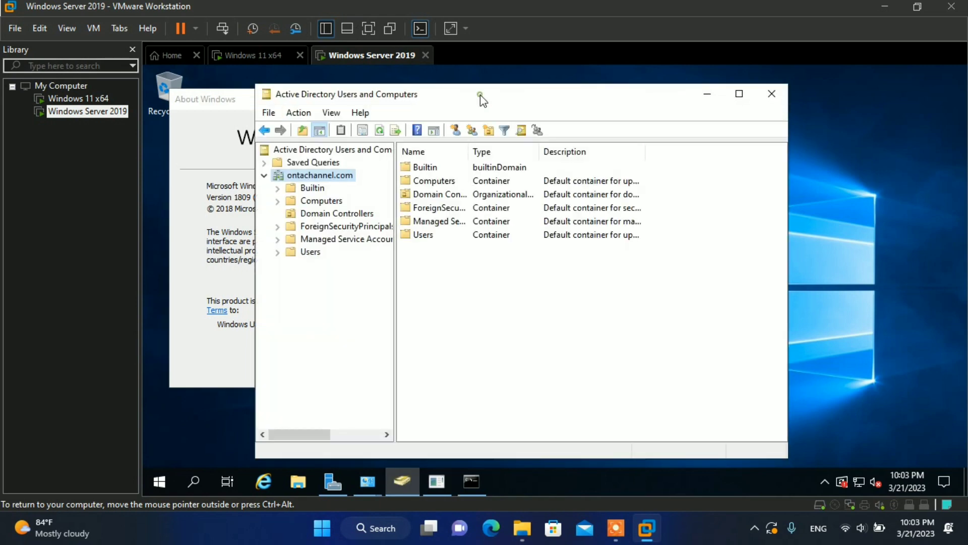
Step: Dismiss About Windows and minimize the ontachannel.com Active Directory Users and Computers console to show the desktop
left_click_drag(480, 95, 615, 94)
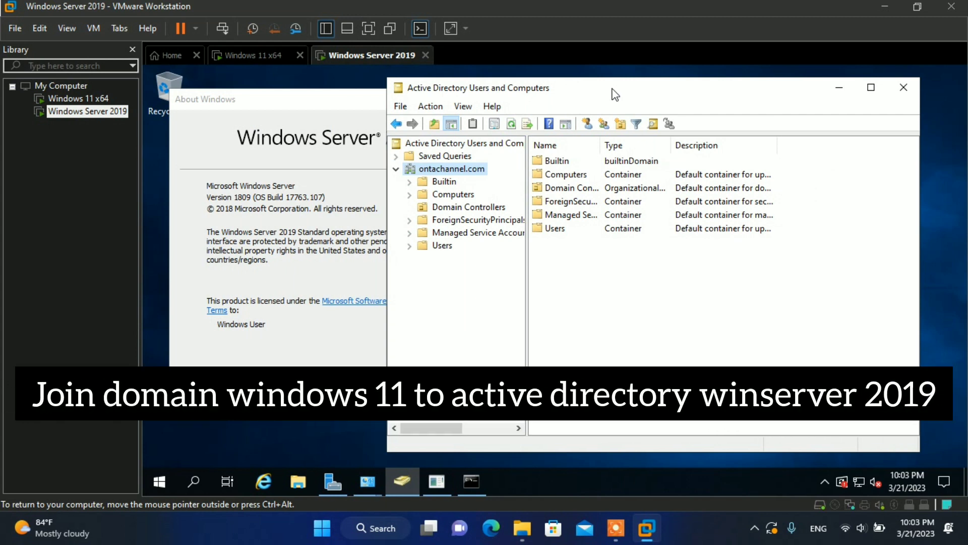
left_click(828, 95)
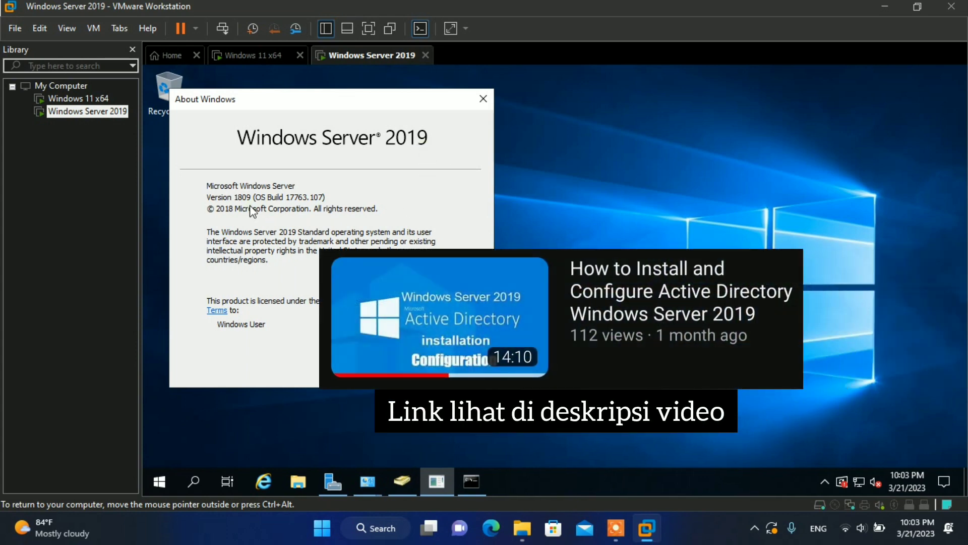
key("Return")
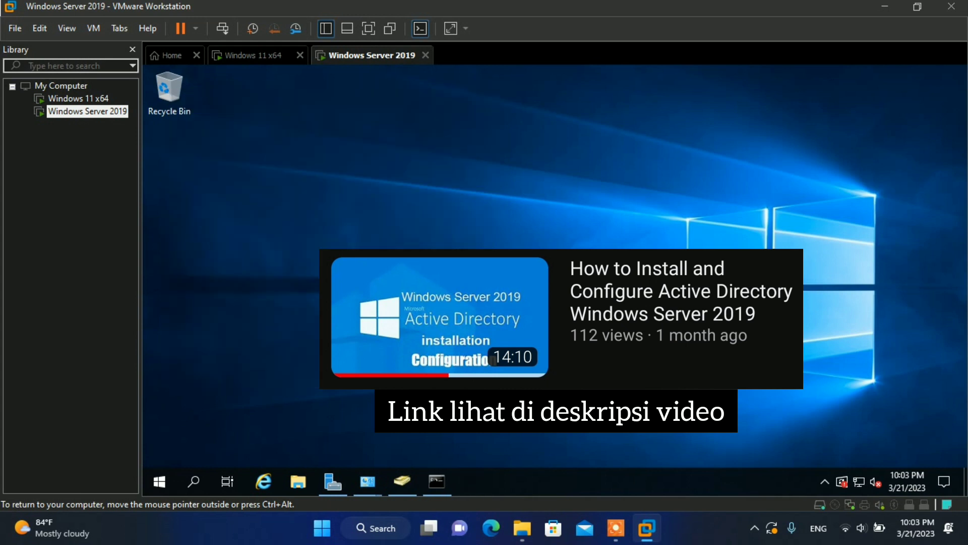
left_click(401, 480)
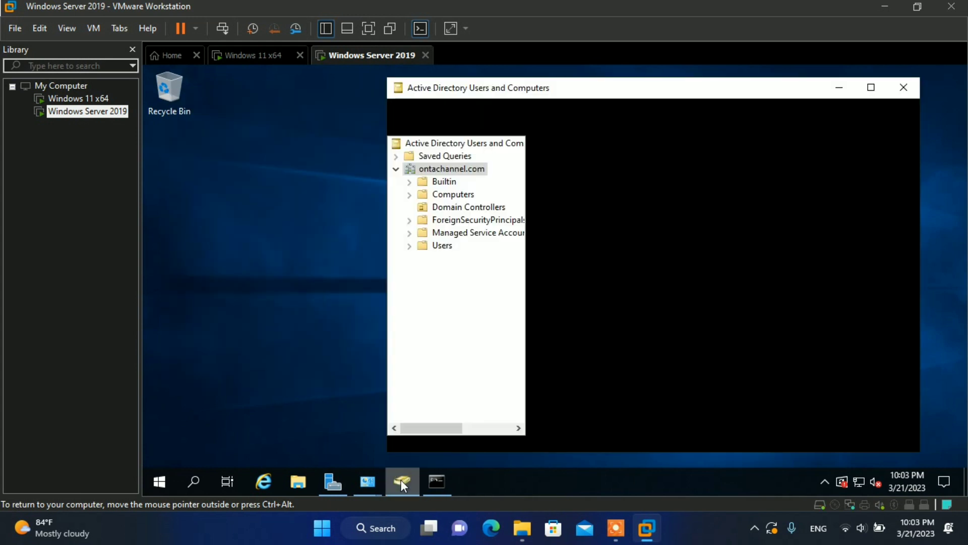
left_click(585, 84)
left_click_drag(585, 85, 498, 90)
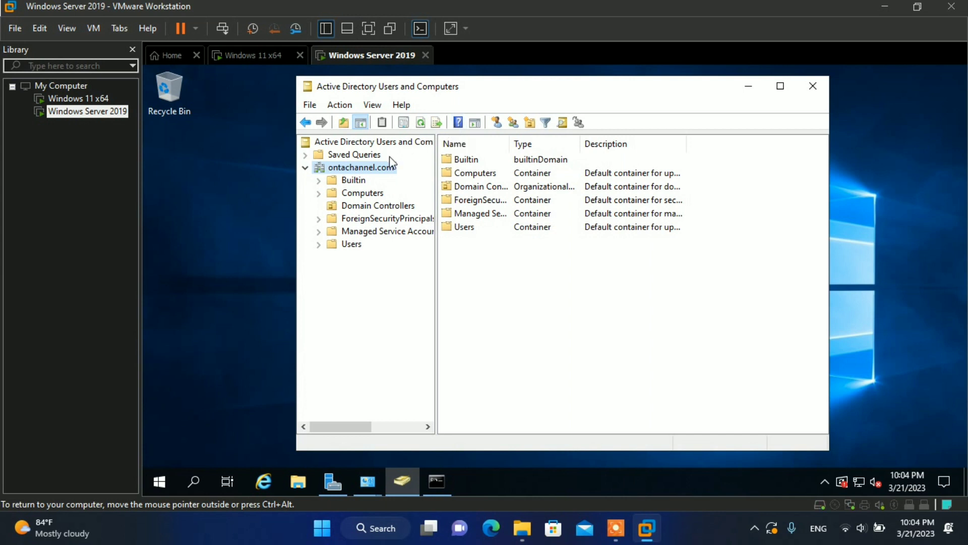
key("super+d")
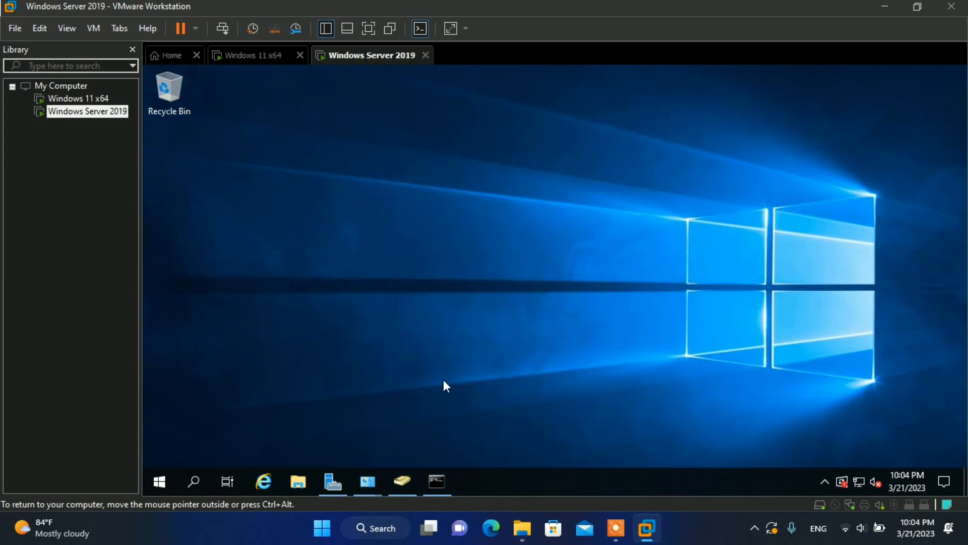
left_click(440, 472)
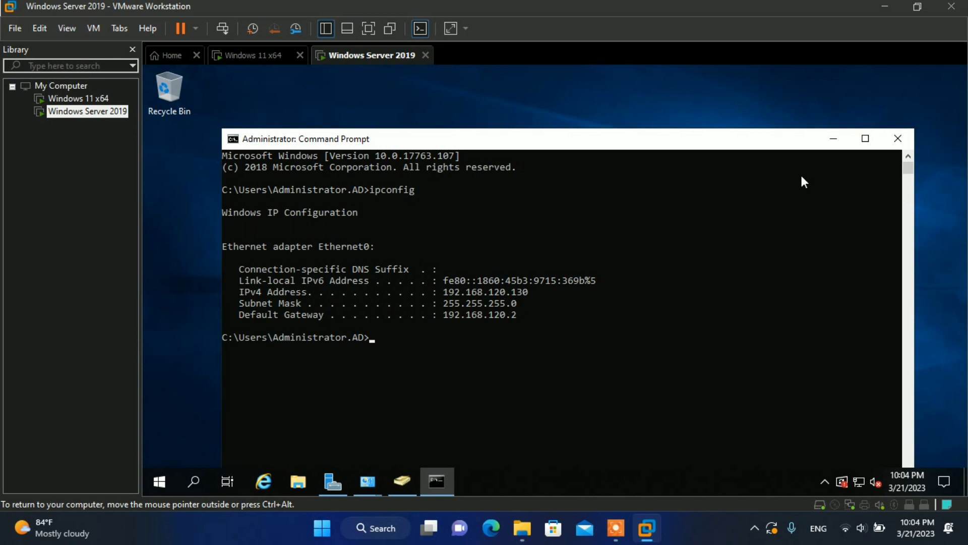
left_click(833, 145)
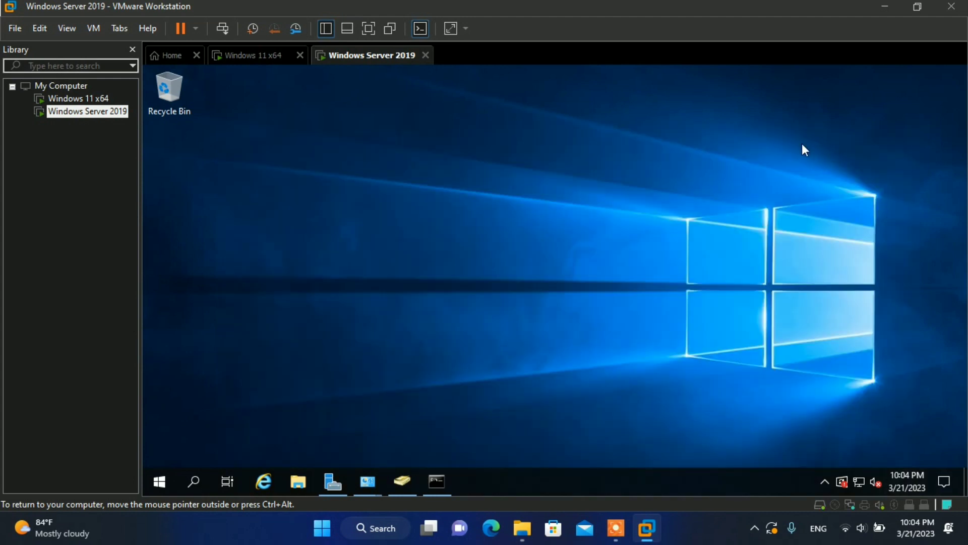
Step: On the Windows 11 x64 VM, dismiss About Windows and launch Command Prompt via a 'cmd' search
left_click(261, 62)
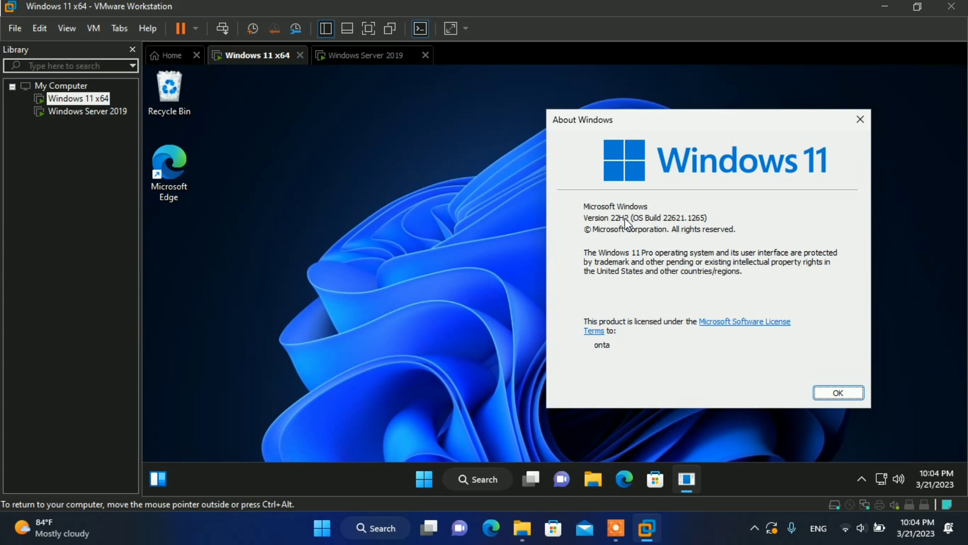
key("Escape")
left_click(442, 485)
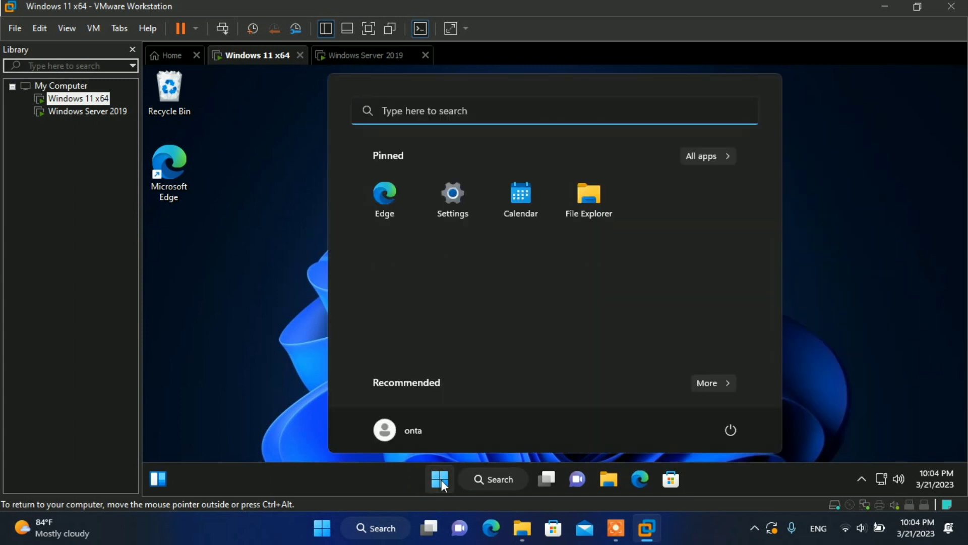
type("cmd")
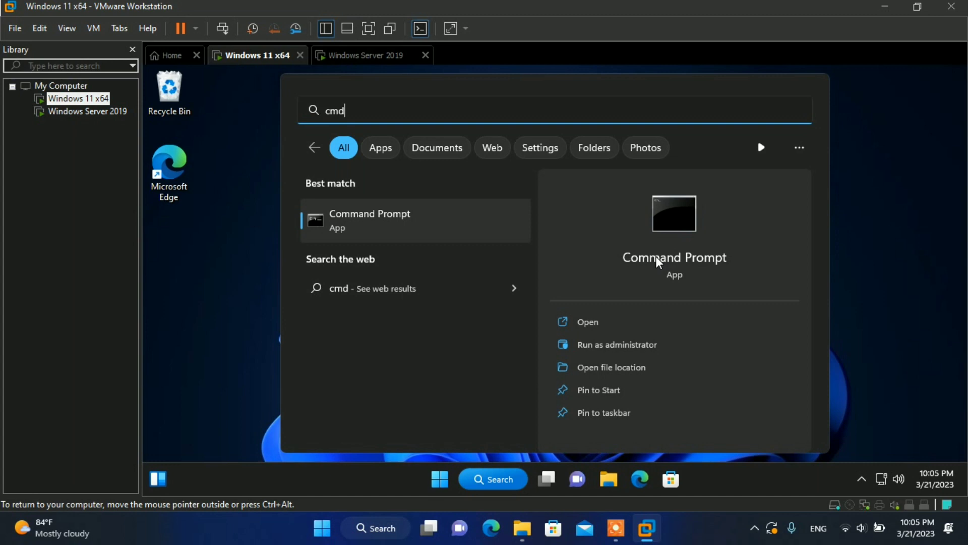
left_click(658, 261)
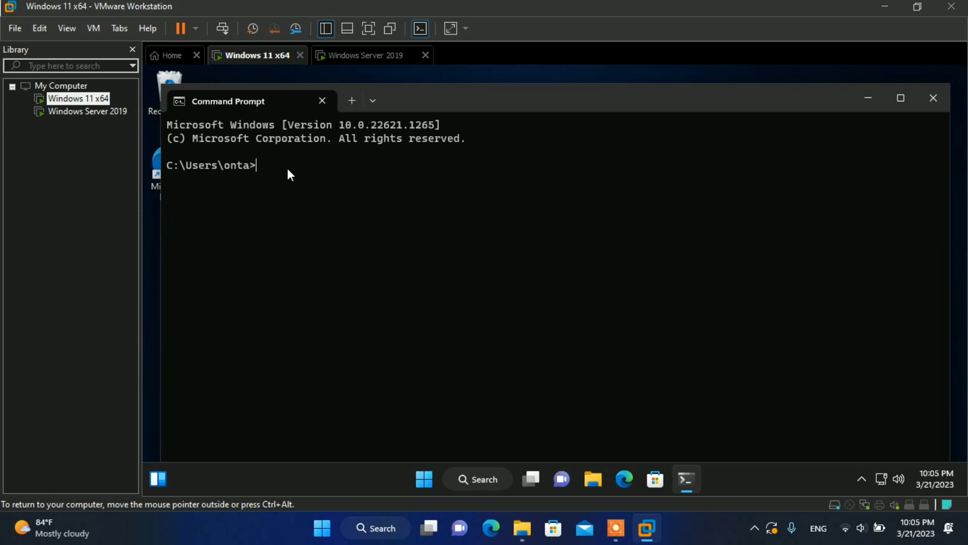
Step: Ping 192.168.120.130 (4 replies, 0% loss), then close Command Prompt
type("ping 192.1")
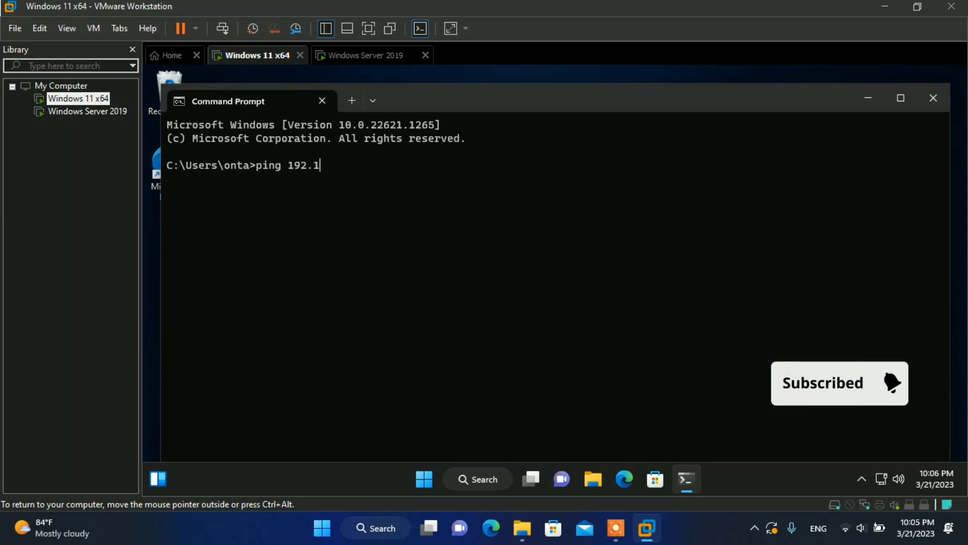
type("68.120")
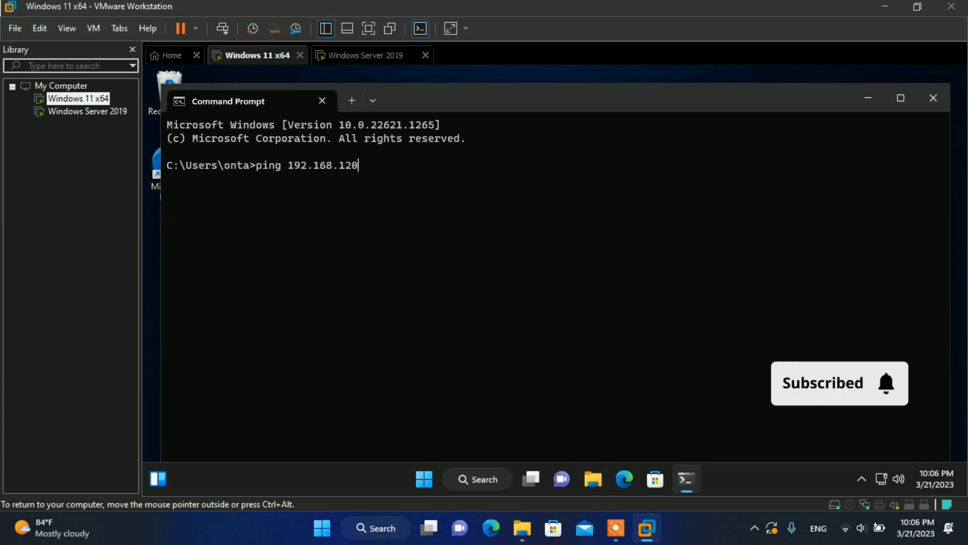
type(".130")
key("Return")
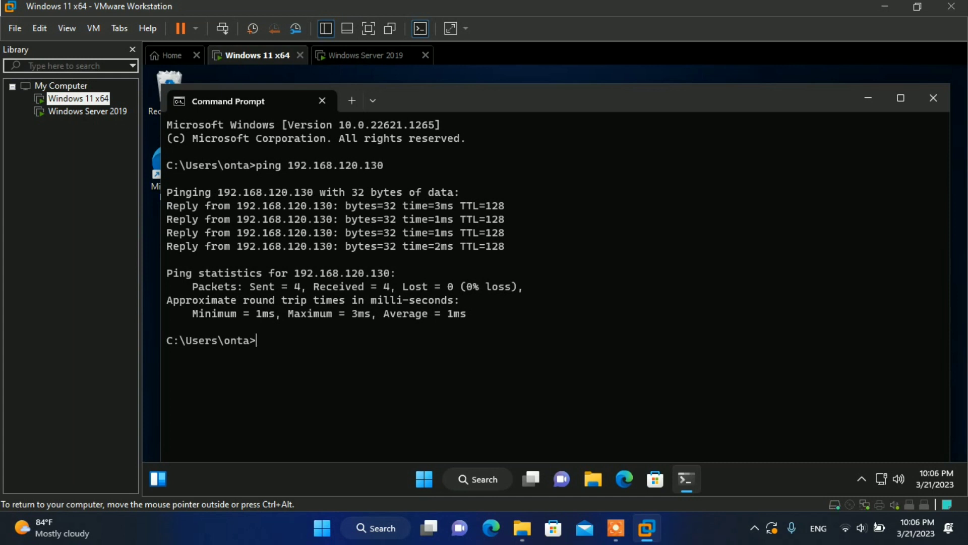
key("ctrl+alt")
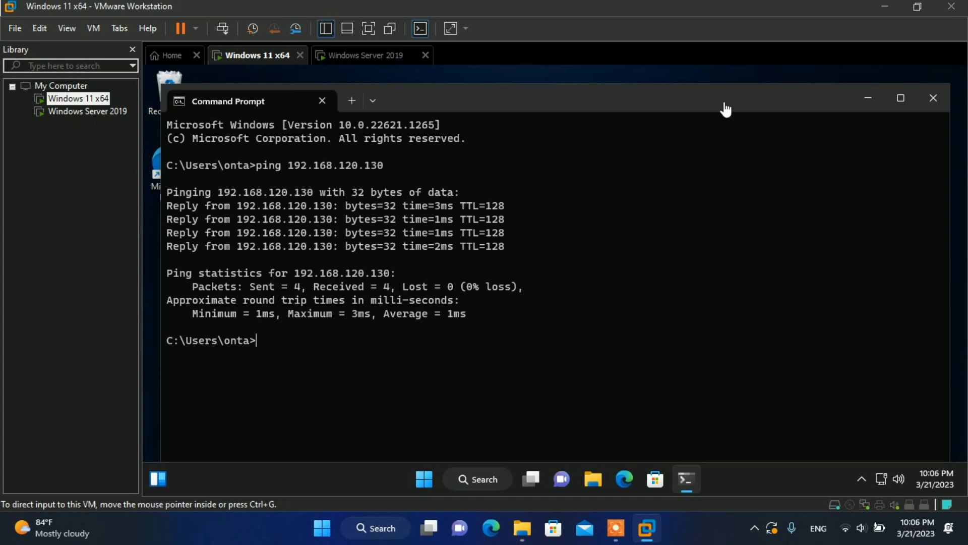
left_click(932, 99)
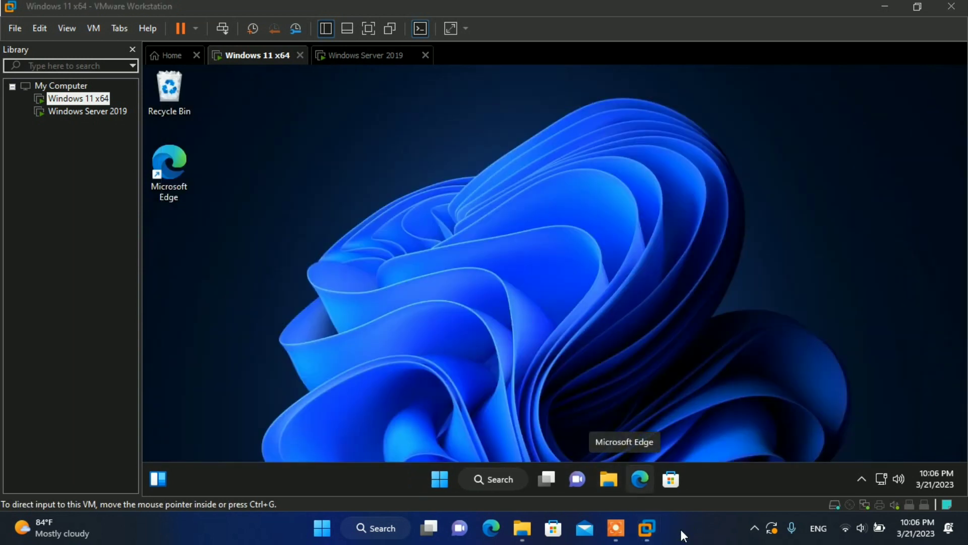
Step: In File Explorer, open the properties of This PC through Show more options
left_click(608, 479)
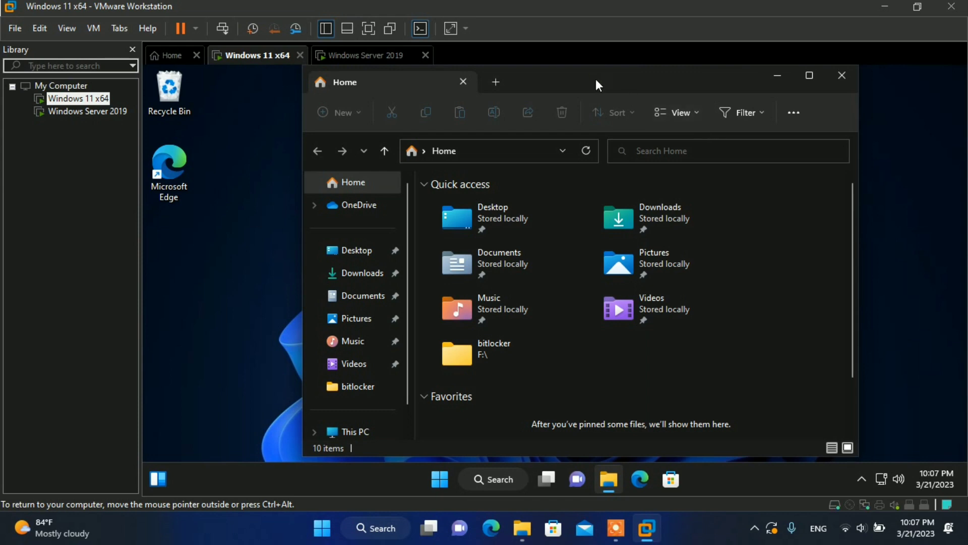
left_click_drag(595, 79, 448, 306)
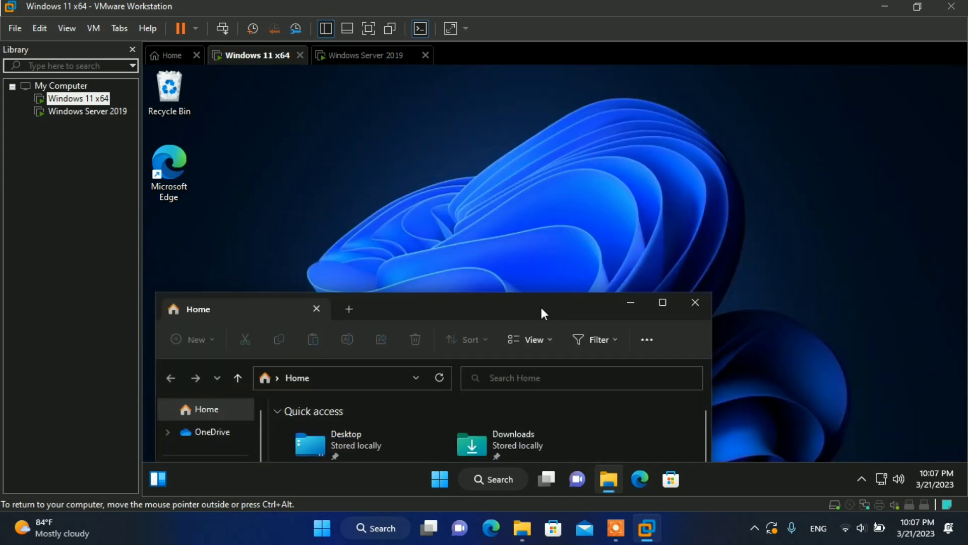
left_click_drag(541, 308, 634, 91)
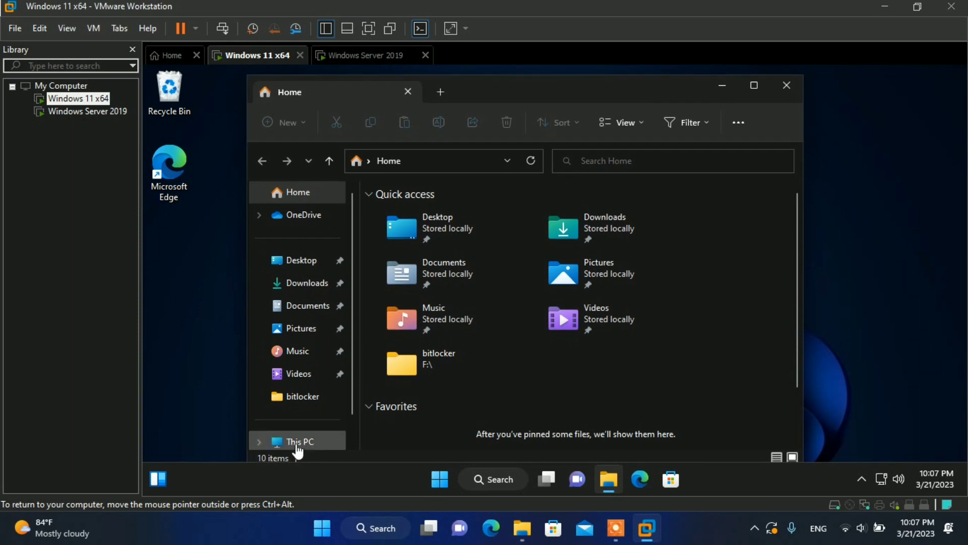
left_click(297, 444)
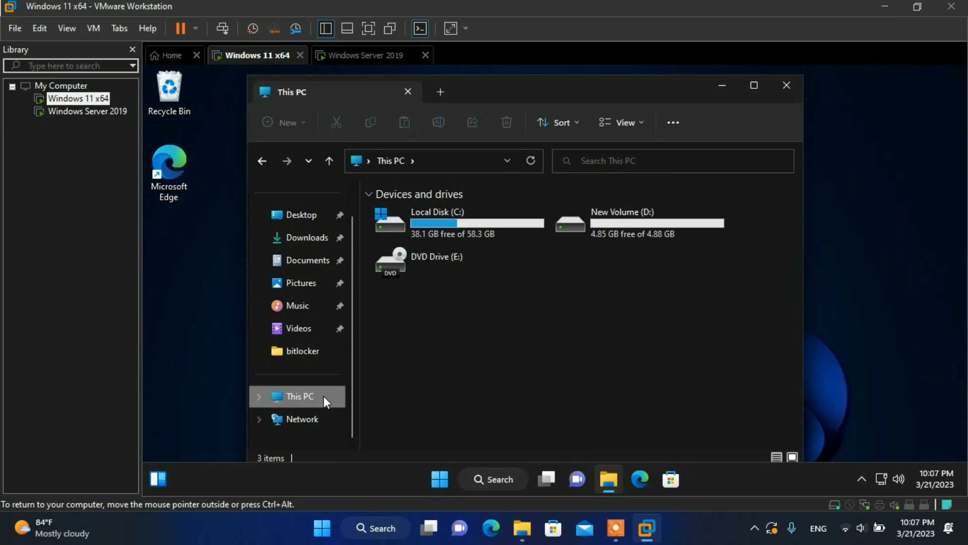
right_click(323, 397)
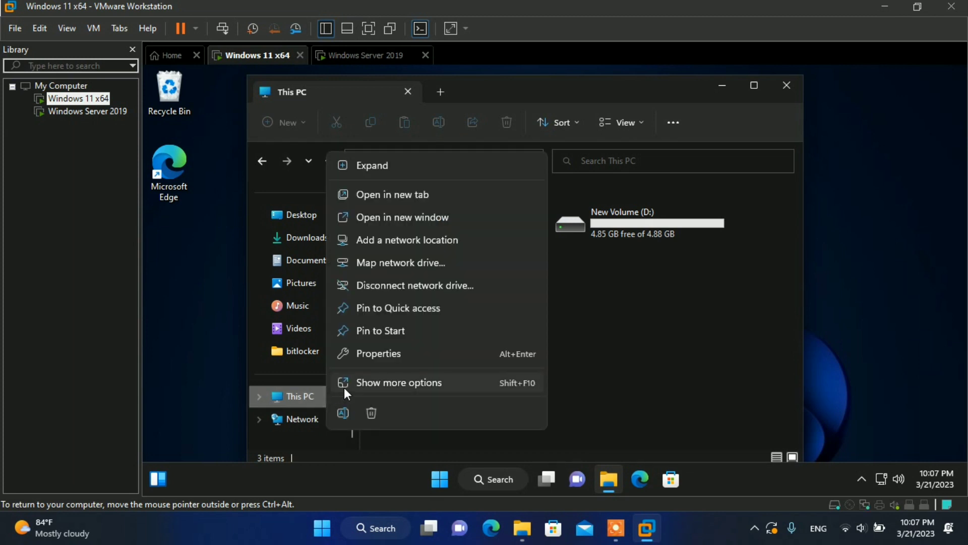
left_click(369, 388)
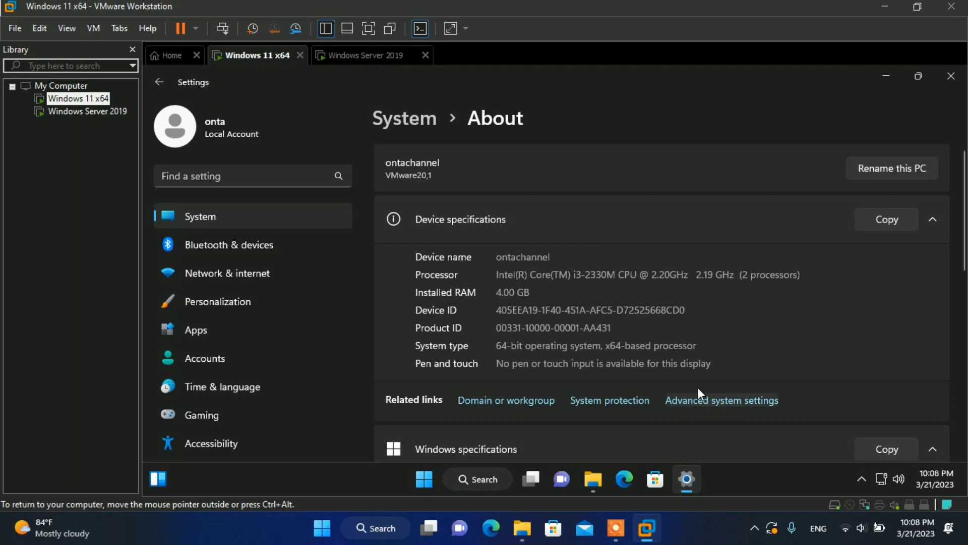
Step: Open Advanced system settings and the Computer Name/Domain Changes dialog
left_click(705, 403)
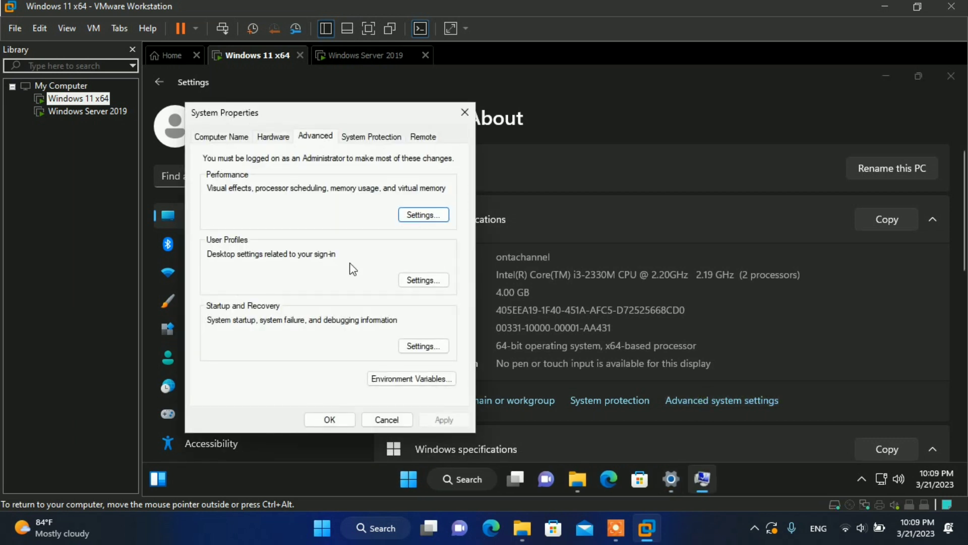
left_click_drag(248, 109, 368, 101)
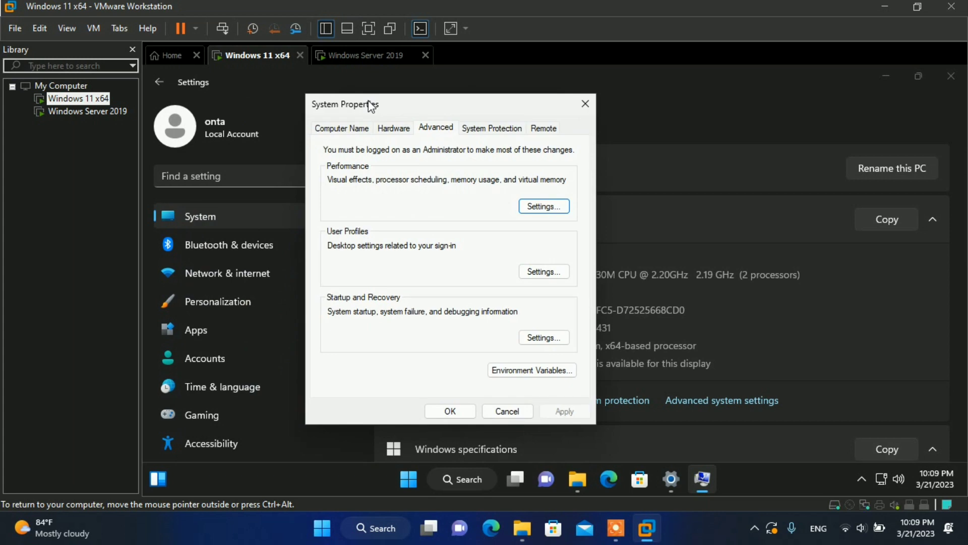
left_click(333, 129)
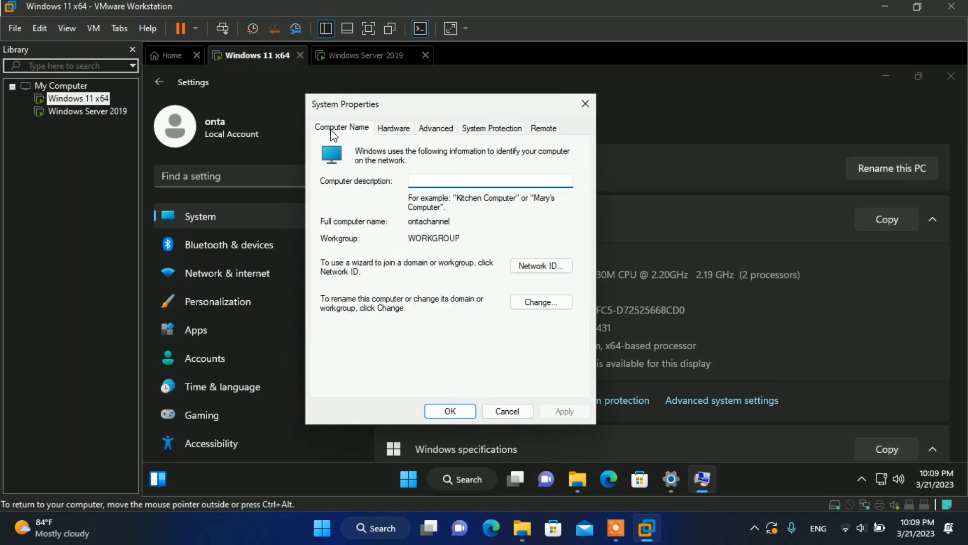
left_click(528, 306)
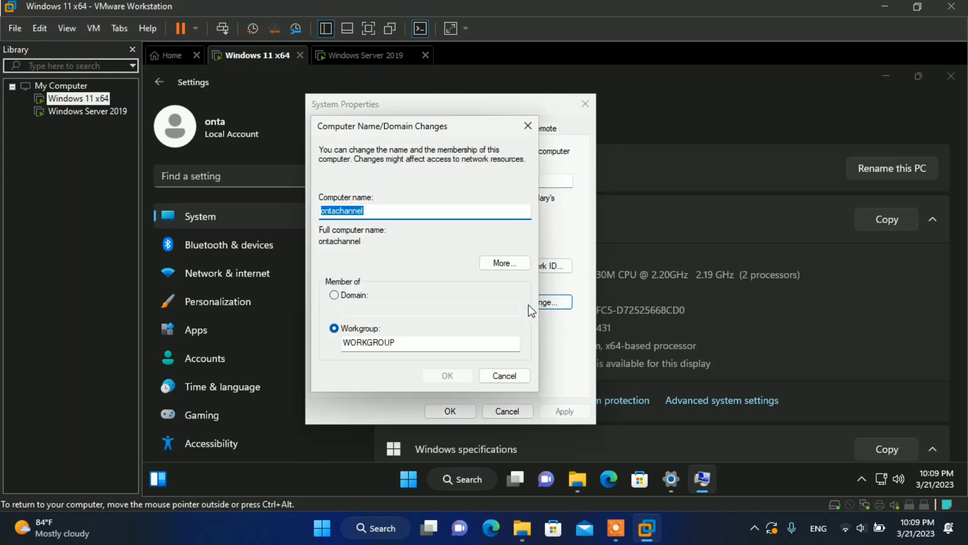
Step: Replace the computer name ontachannel with windows11-client
left_click(385, 211)
key("BackSpace")
key("BackSpace")
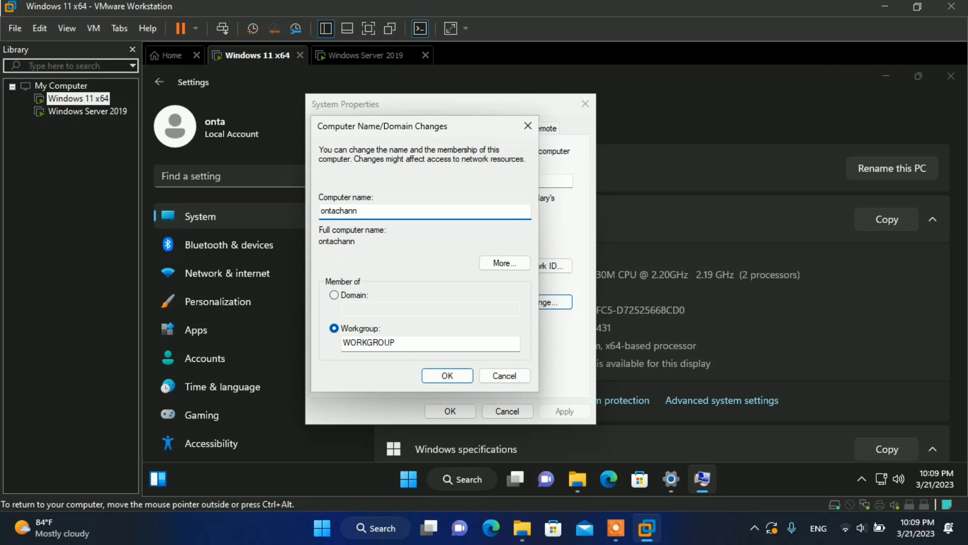
key("BackSpace")
key("BackSpace")
key("BackSpace")
key("BackSpace")
key("BackSpace")
key("BackSpace")
key("BackSpace")
key("BackSpace")
key("BackSpace")
type("windows11-client")
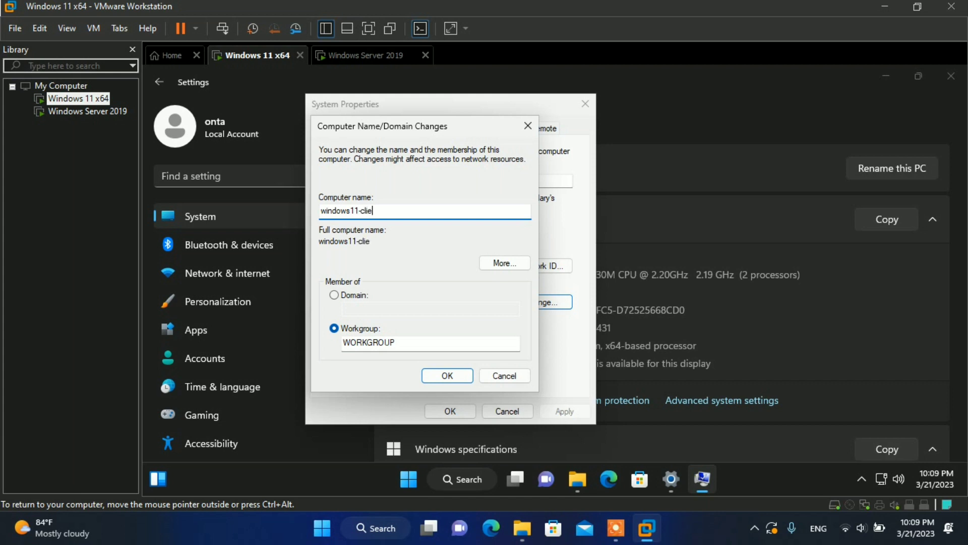
Step: Choose Domain membership 'ontachannel.com', confirm with OK, and accept the NetBIOS 15-character warning
left_click(334, 295)
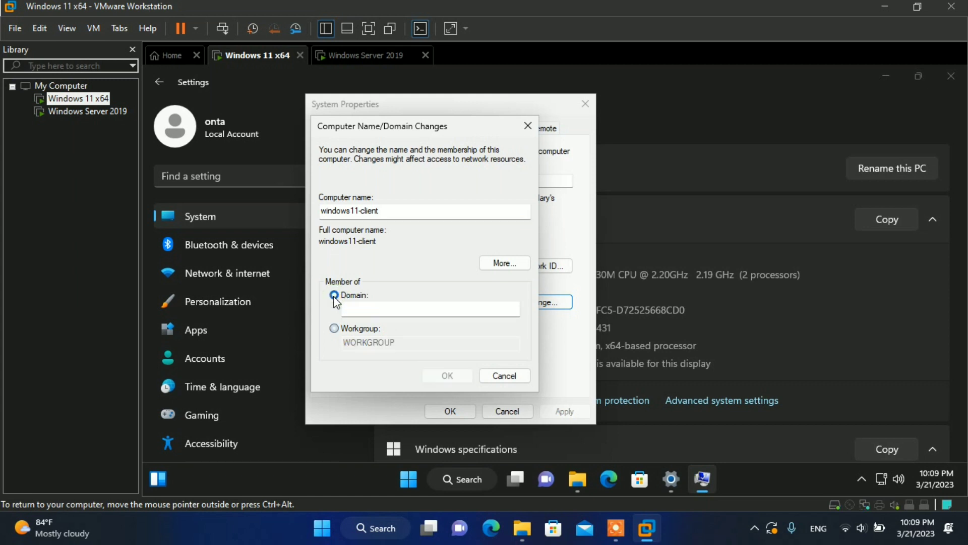
key("Tab")
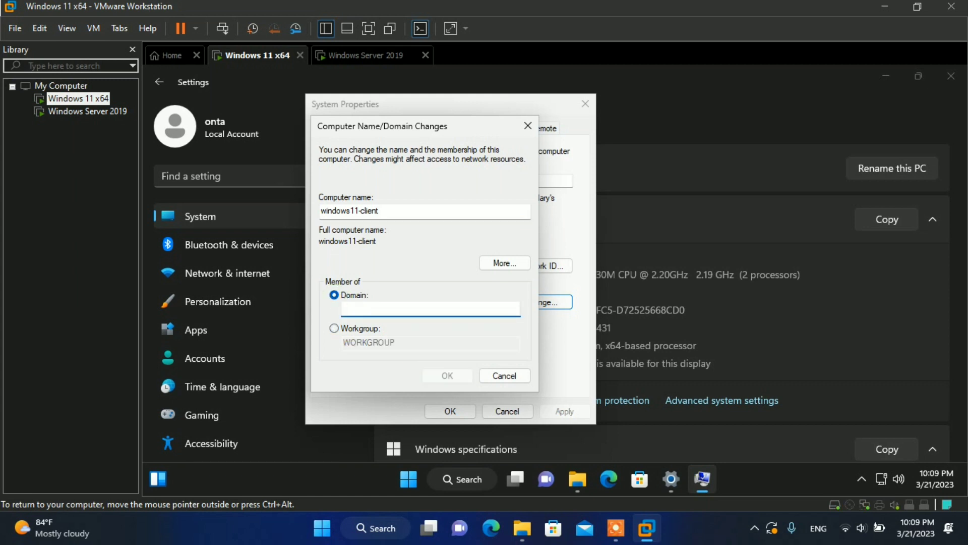
type("ontachannel.com")
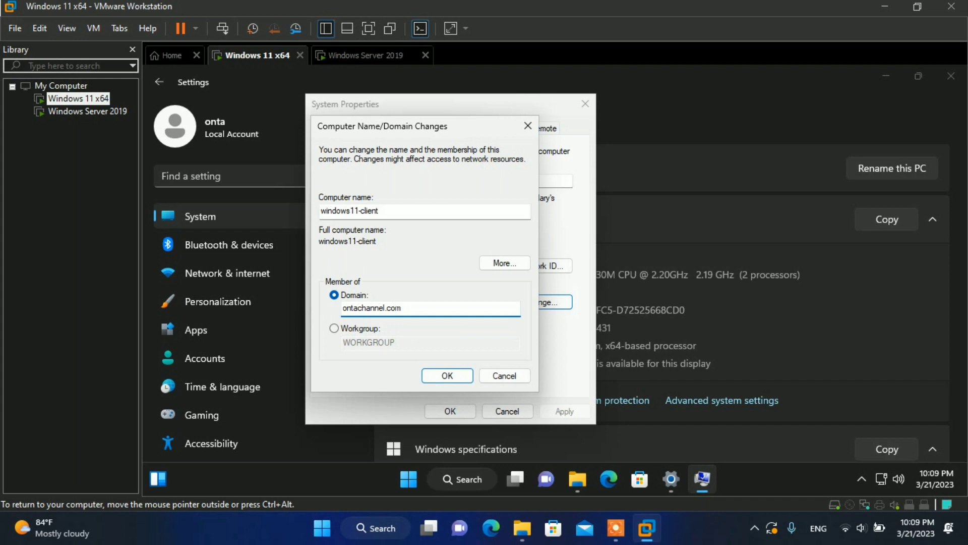
left_click(452, 379)
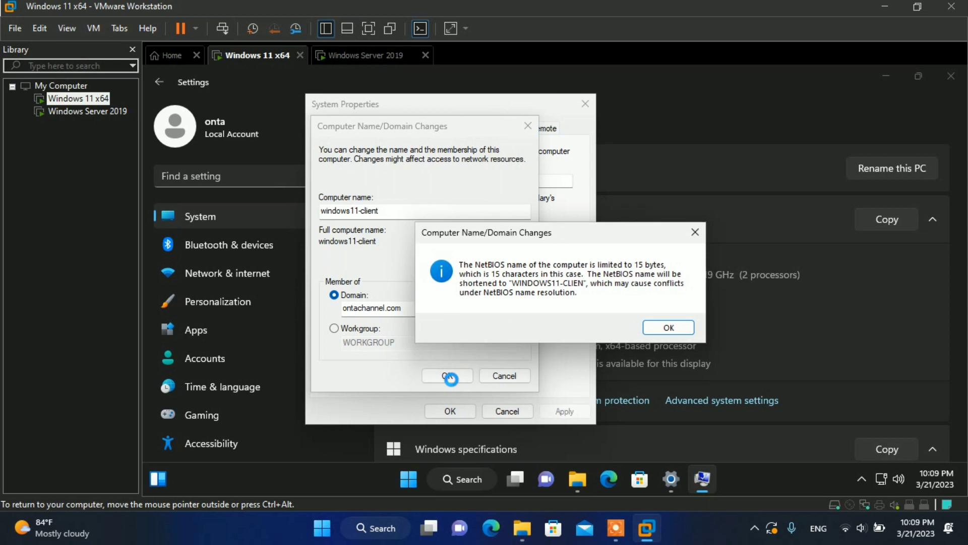
left_click(650, 331)
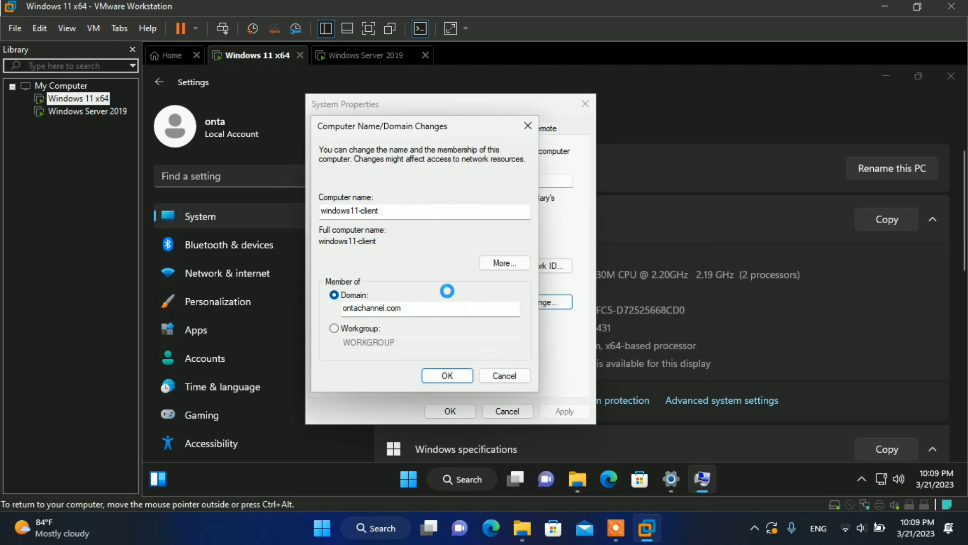
left_click(715, 529)
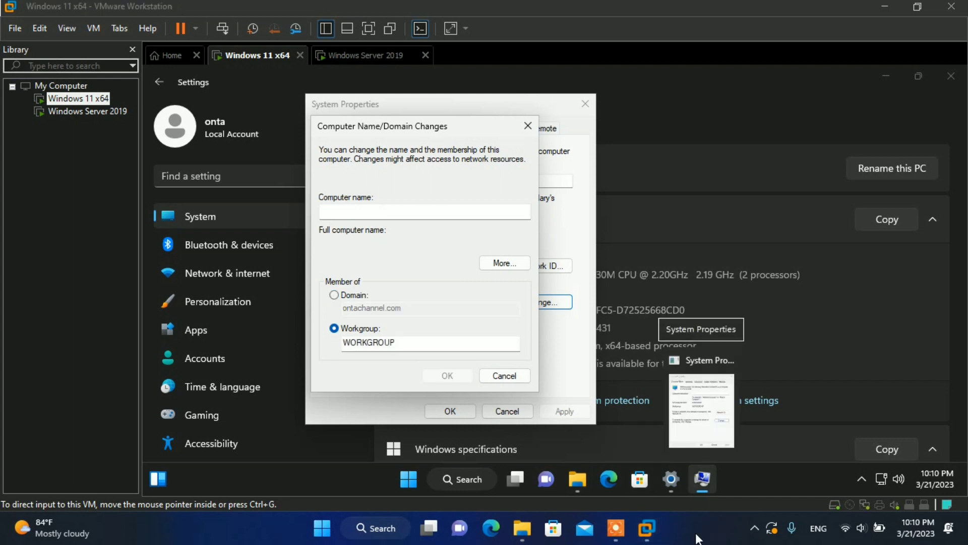
Step: Enter computer name Client-win11, retype domain ontachannel.com, and attempt the domain join
left_click(339, 212)
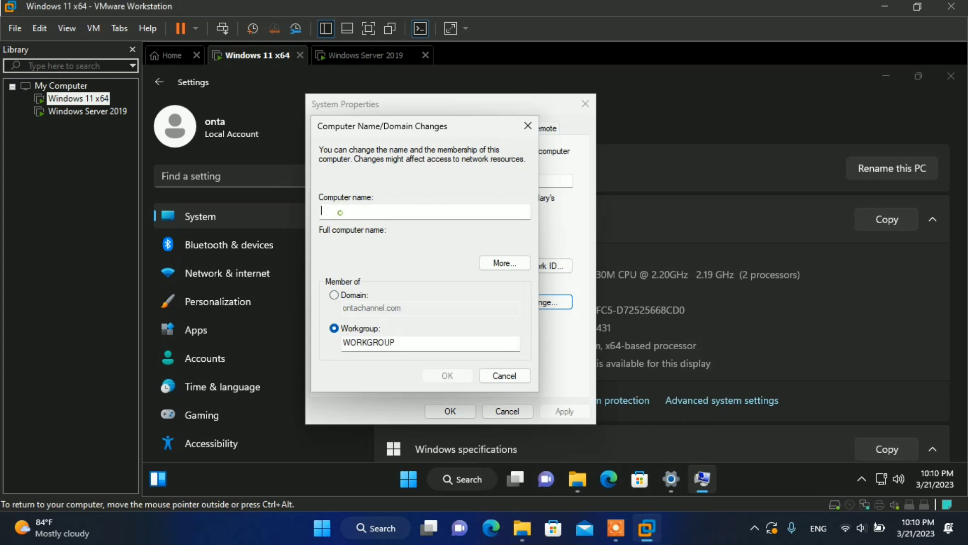
type("Client")
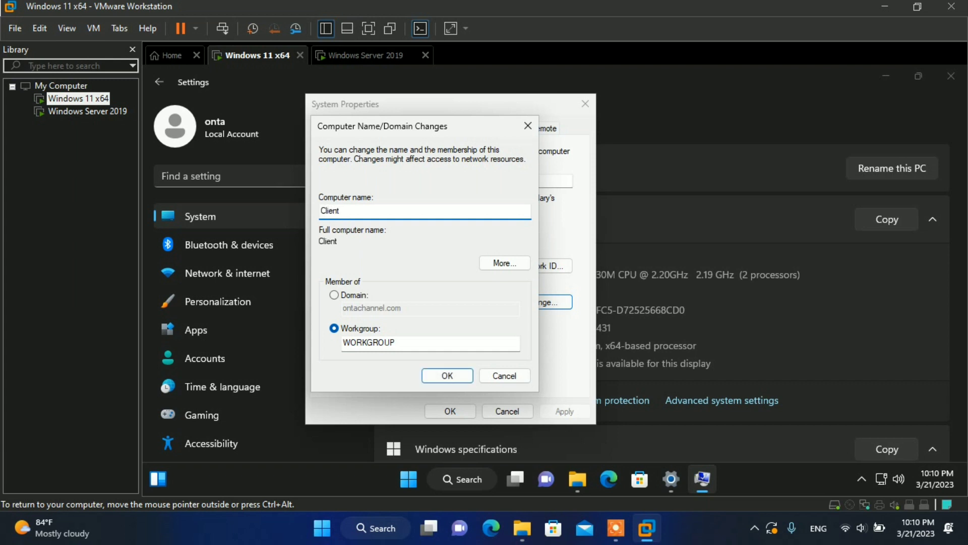
type("-win11")
left_click(334, 295)
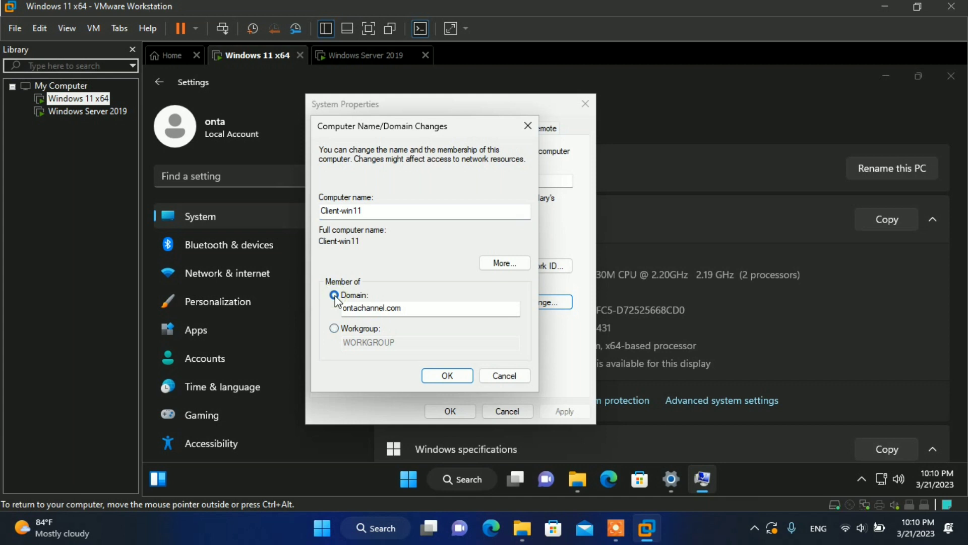
left_click(402, 308)
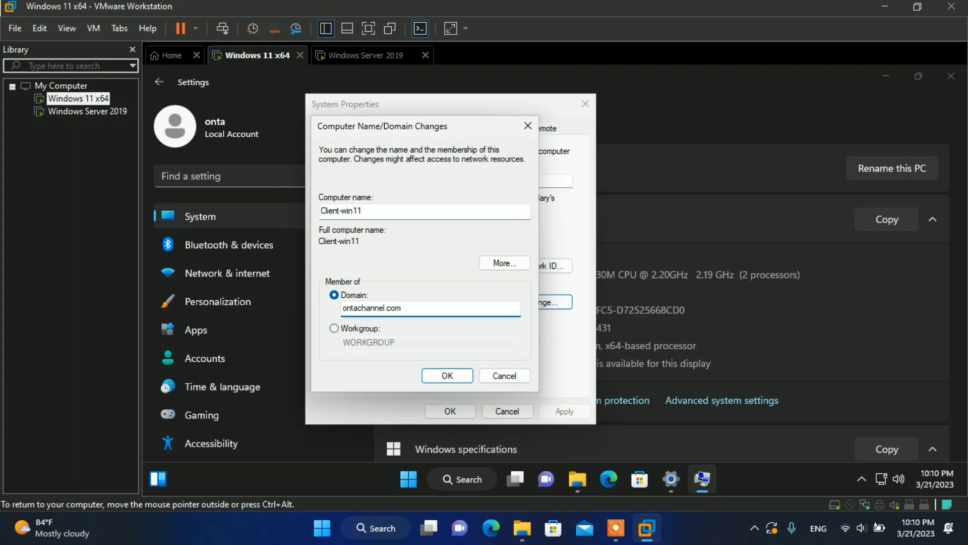
left_click_drag(402, 307, 307, 307)
key("BackSpace")
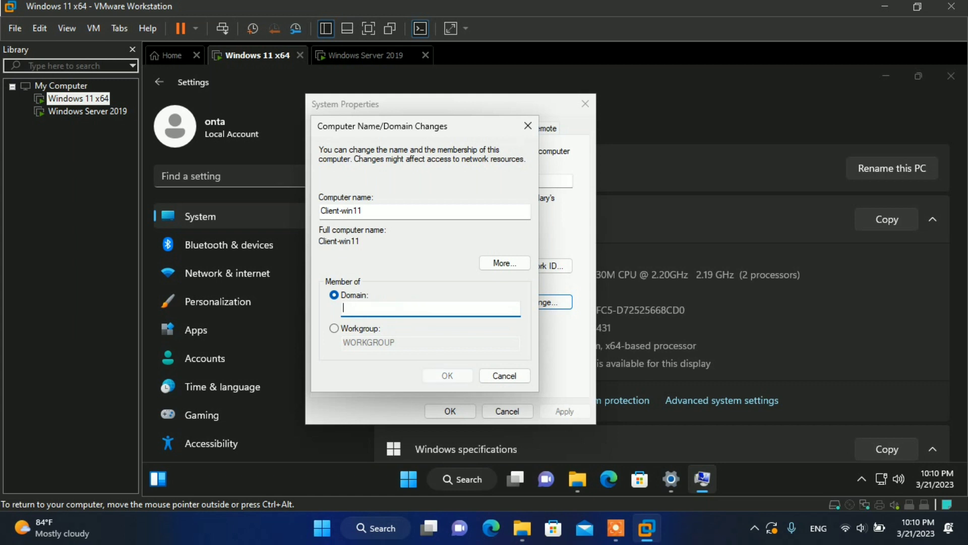
type("ontachannel.com")
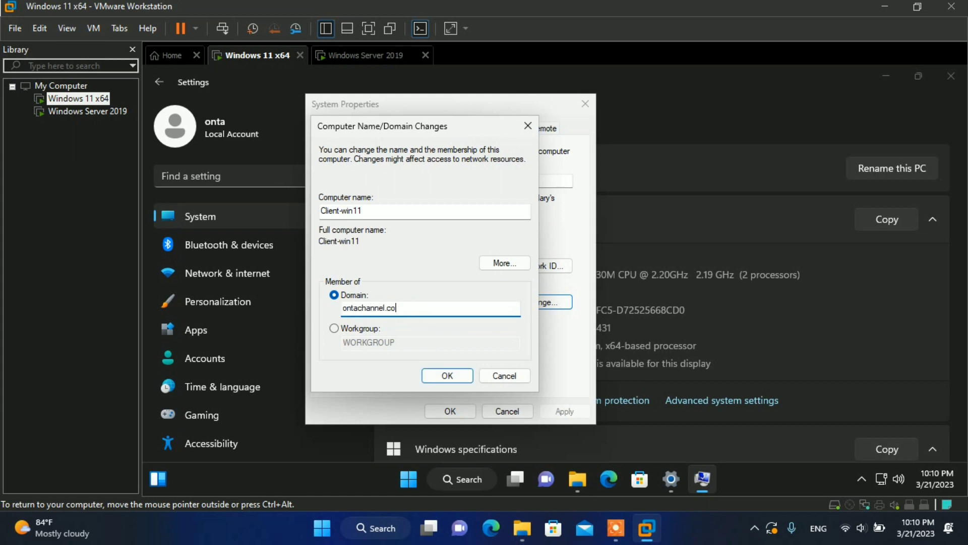
left_click(452, 378)
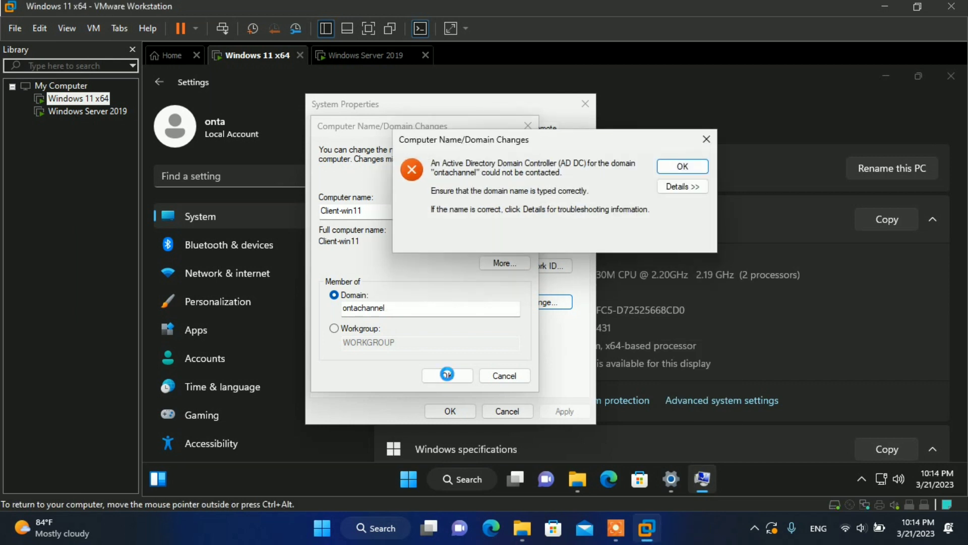
Step: Read the join error's troubleshooting details, then close the domain controller error message
left_click(687, 188)
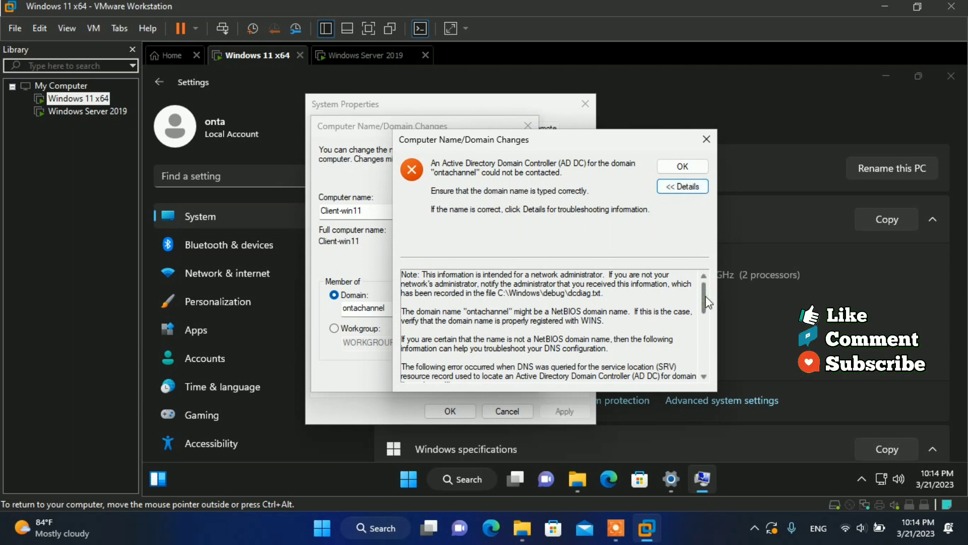
left_click_drag(706, 298, 702, 351)
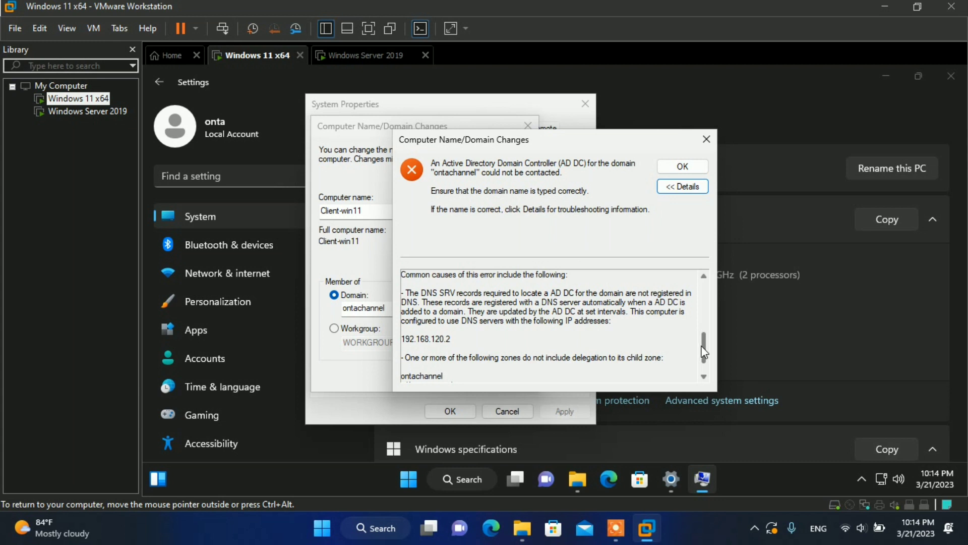
left_click(704, 140)
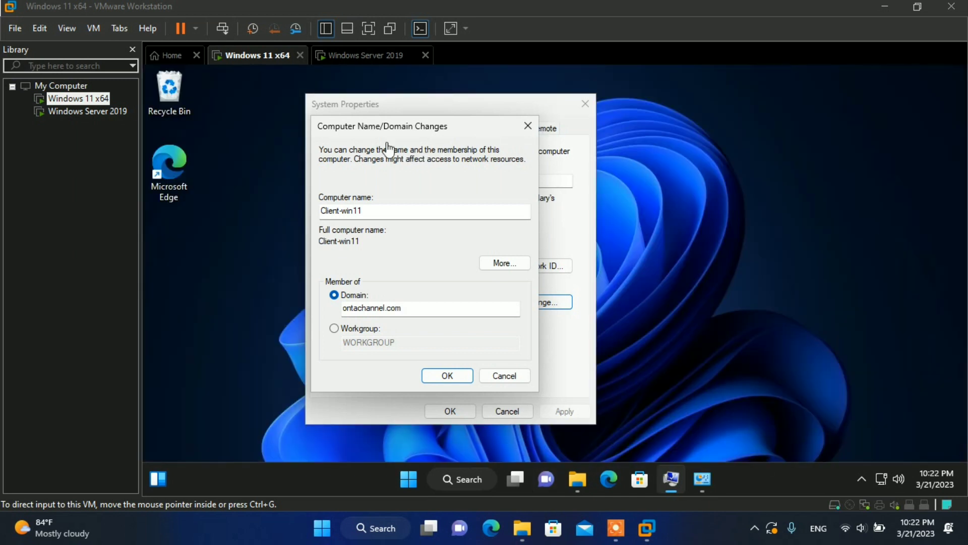
left_click(358, 57)
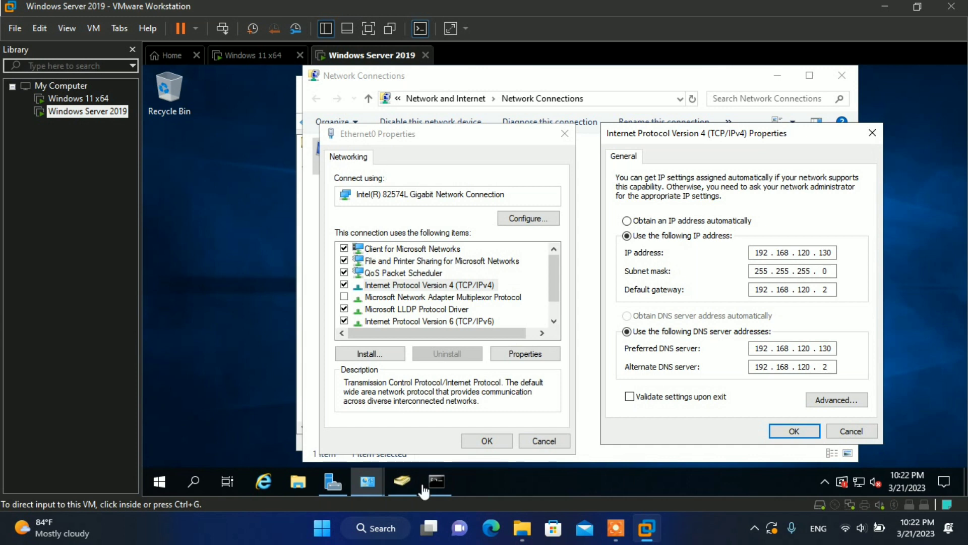
left_click(392, 476)
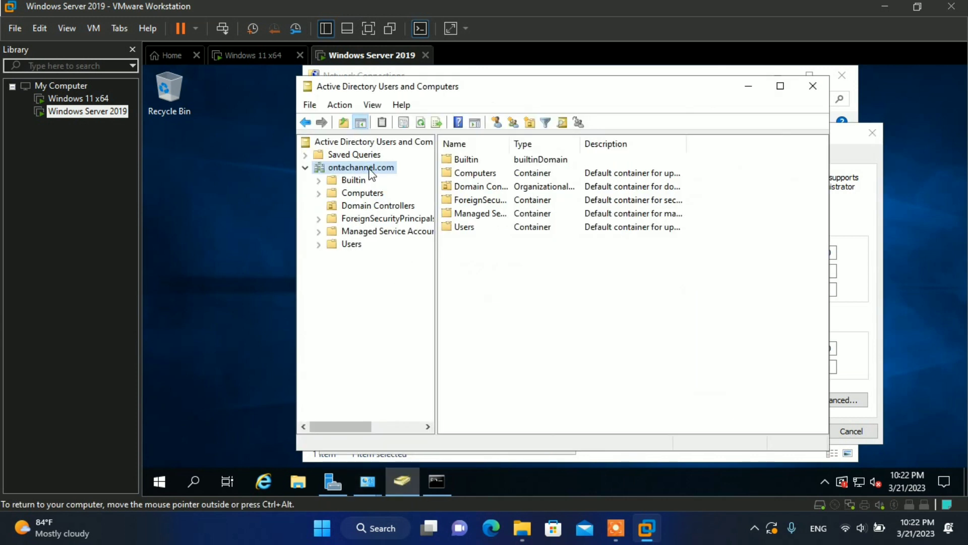
left_click(745, 89)
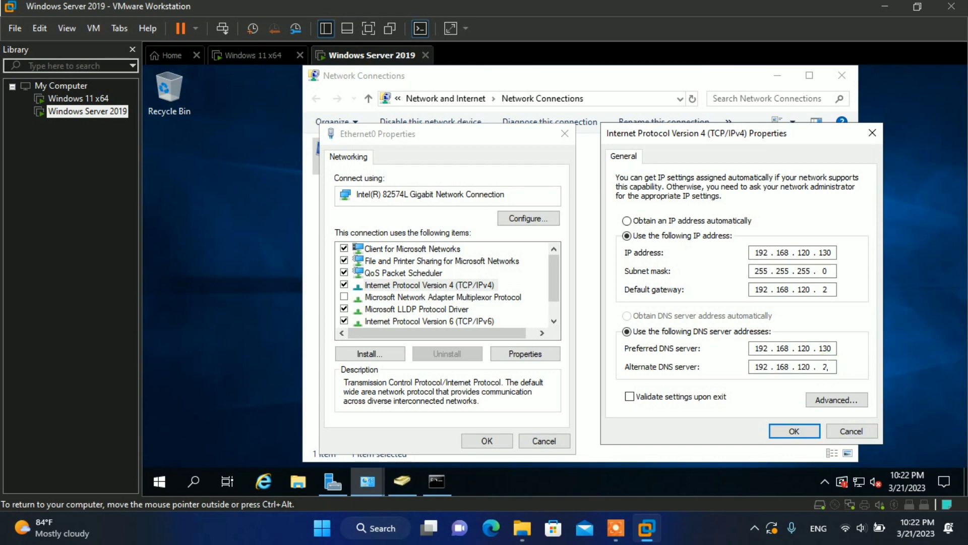
left_click(262, 65)
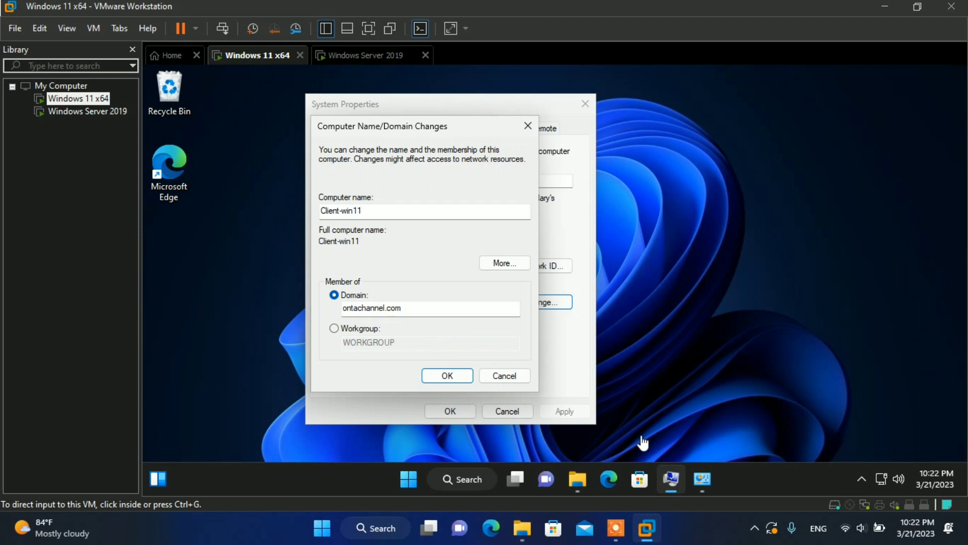
Step: Open the Ethernet0 Internet Protocol Version 4 (TCP/IPv4) properties and move that dialog right
mouse_move(700, 480)
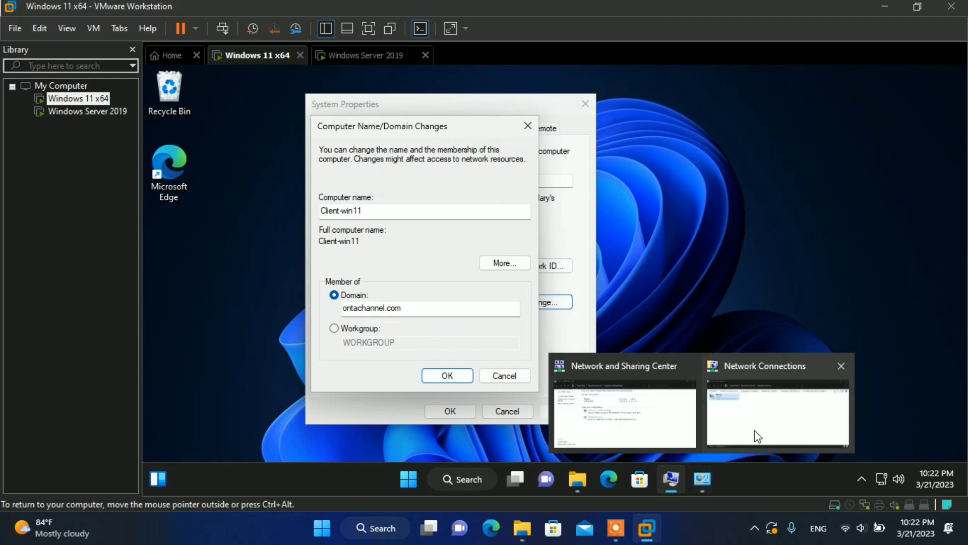
left_click(755, 431)
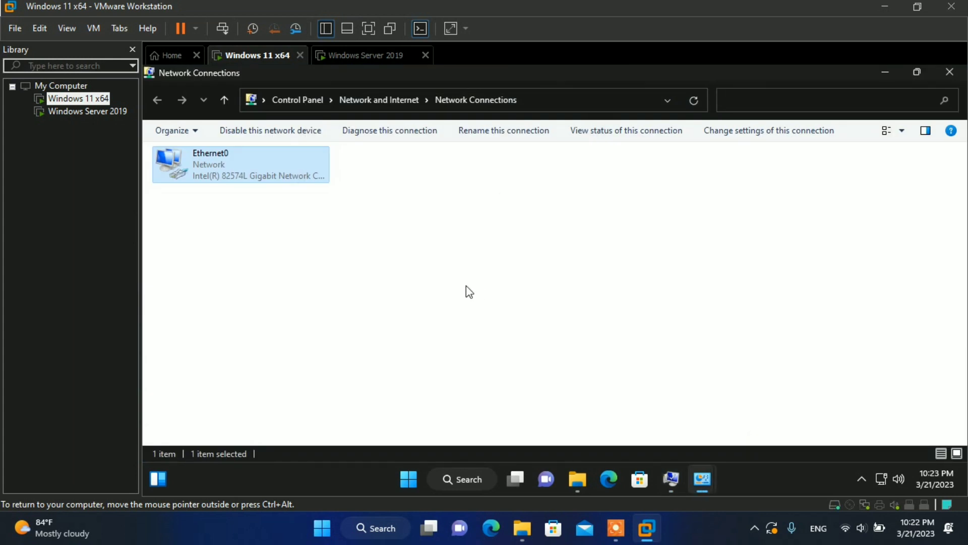
right_click(249, 171)
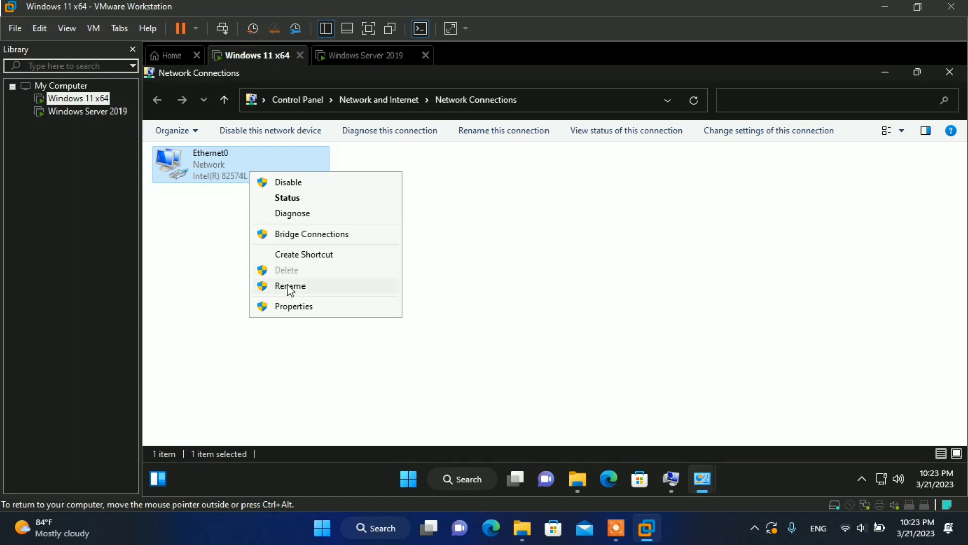
left_click(294, 306)
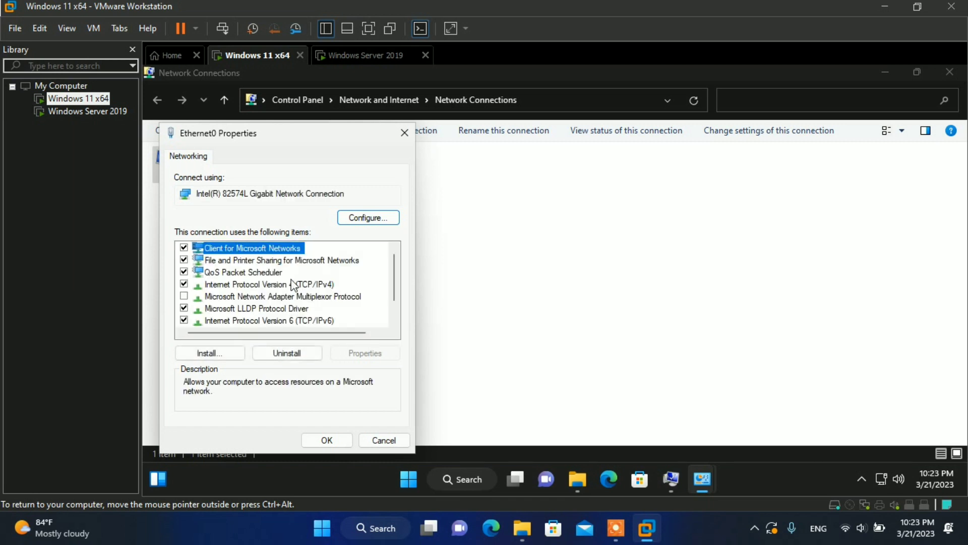
left_click(294, 285)
left_click(365, 354)
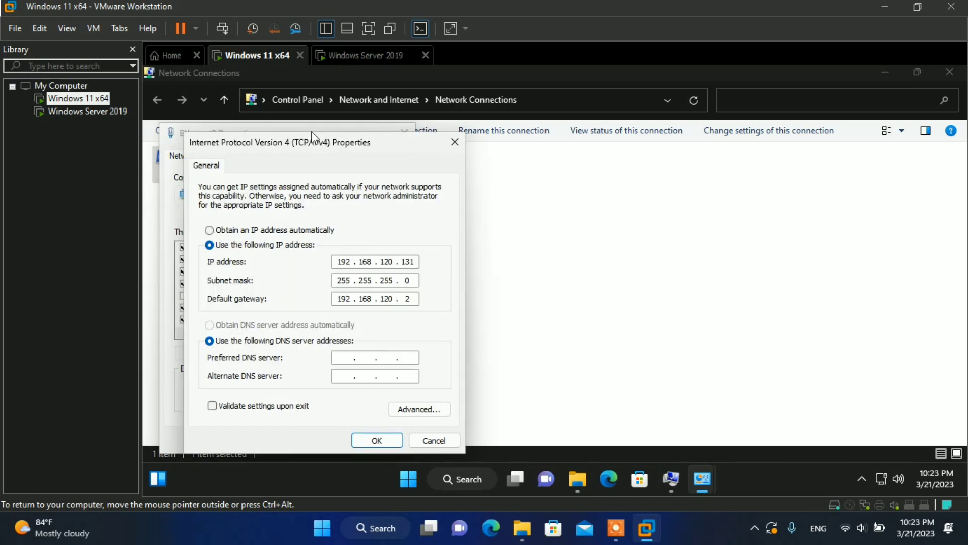
left_click_drag(313, 143, 568, 133)
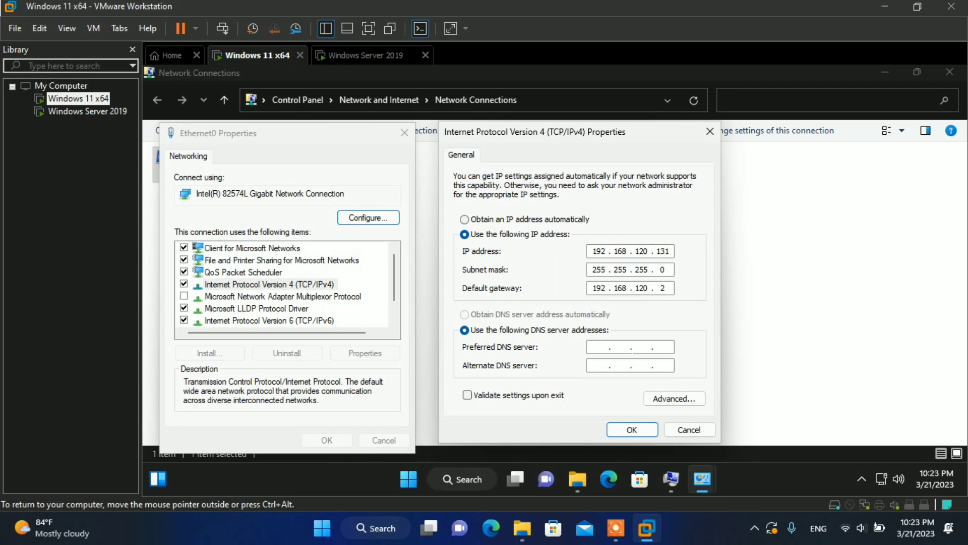
Step: Save preferred DNS 192.168.120.130 and alternate DNS 192.168.120.2, then close the network windows
type("192 . ")
type("168 . ")
type("120 . ")
type("130")
type("192 . ")
type("168 . ")
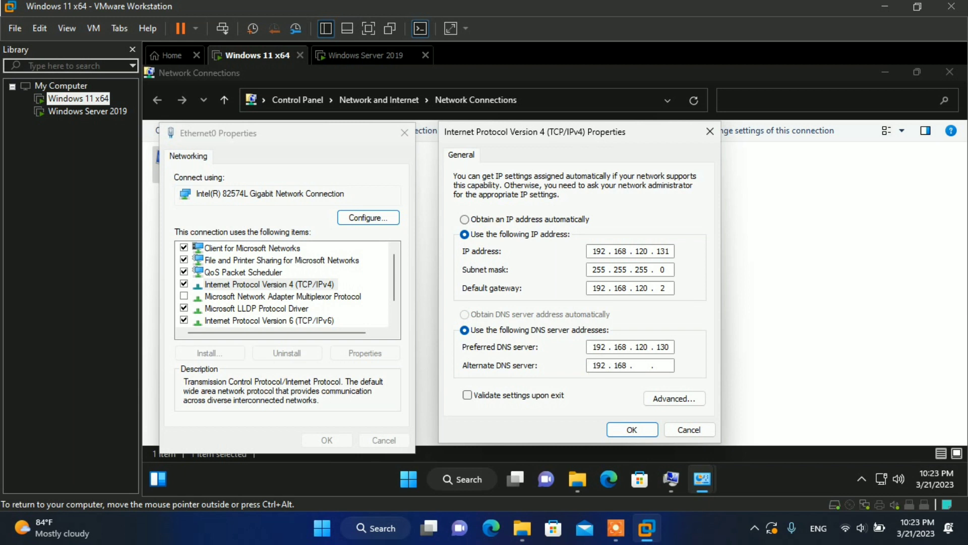
type("120")
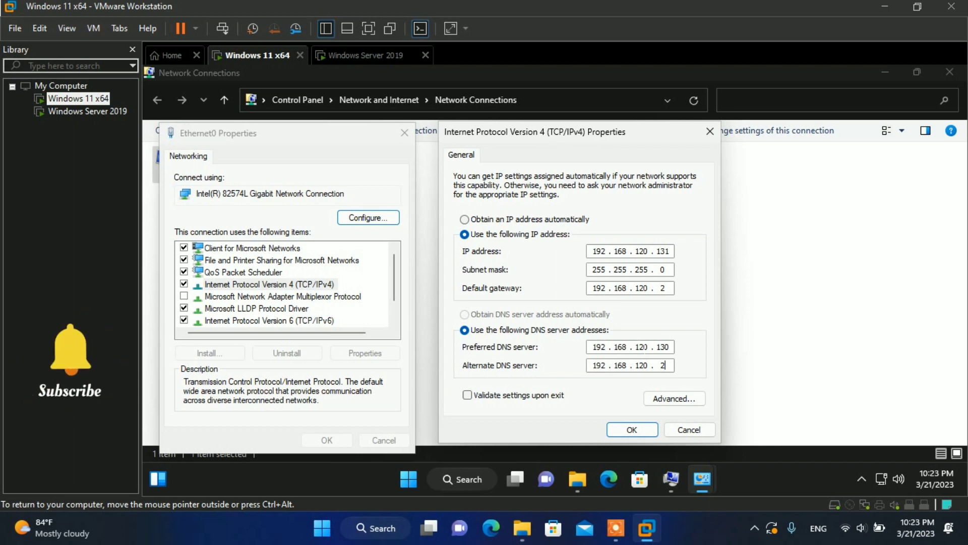
key("shift+Tab")
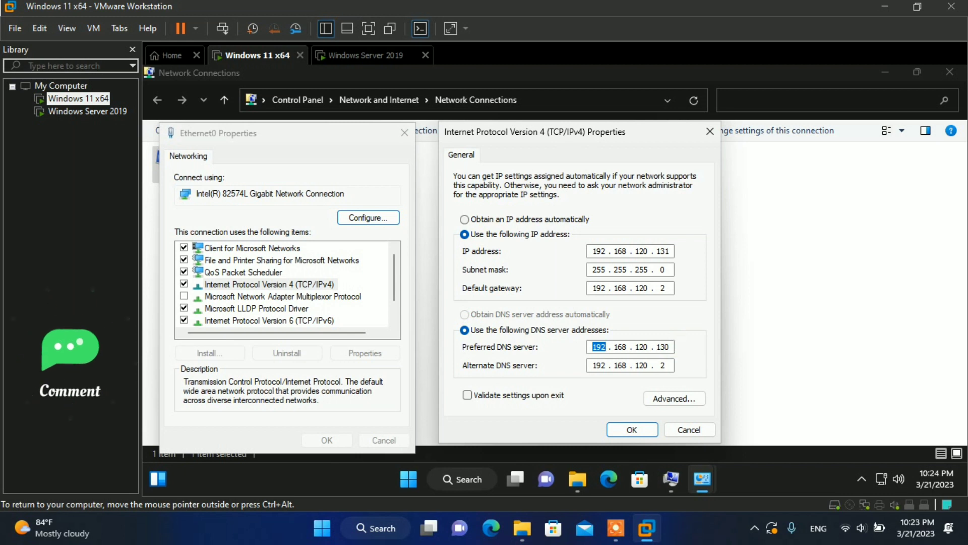
left_click(666, 347)
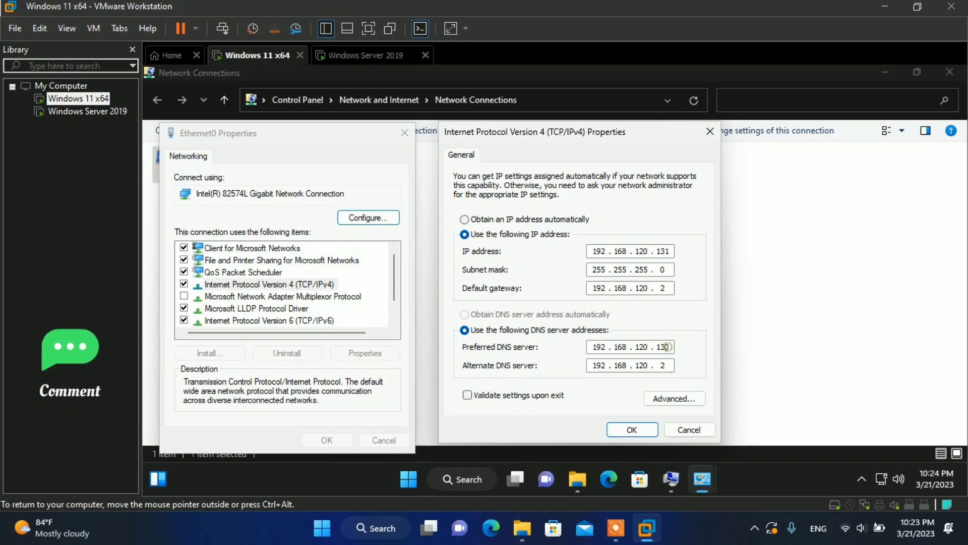
left_click(625, 428)
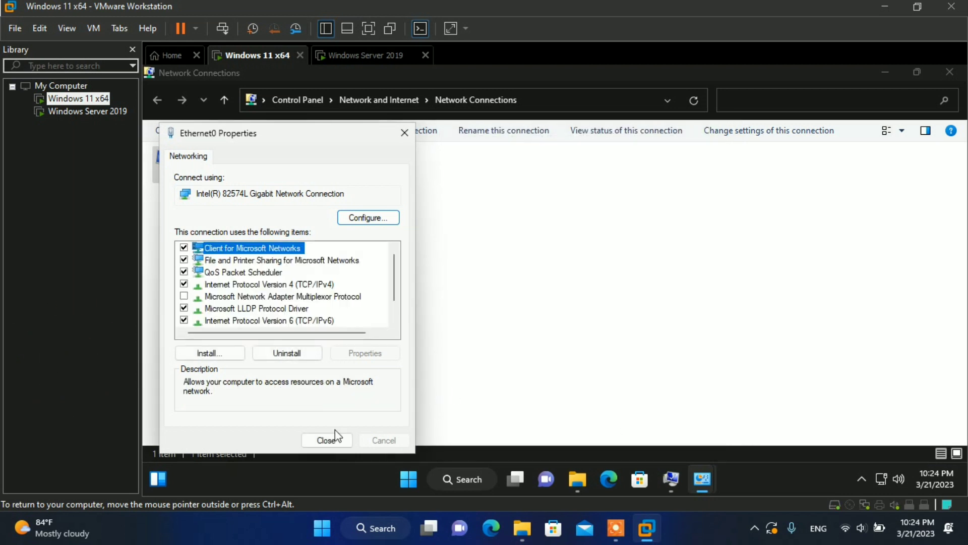
left_click(318, 443)
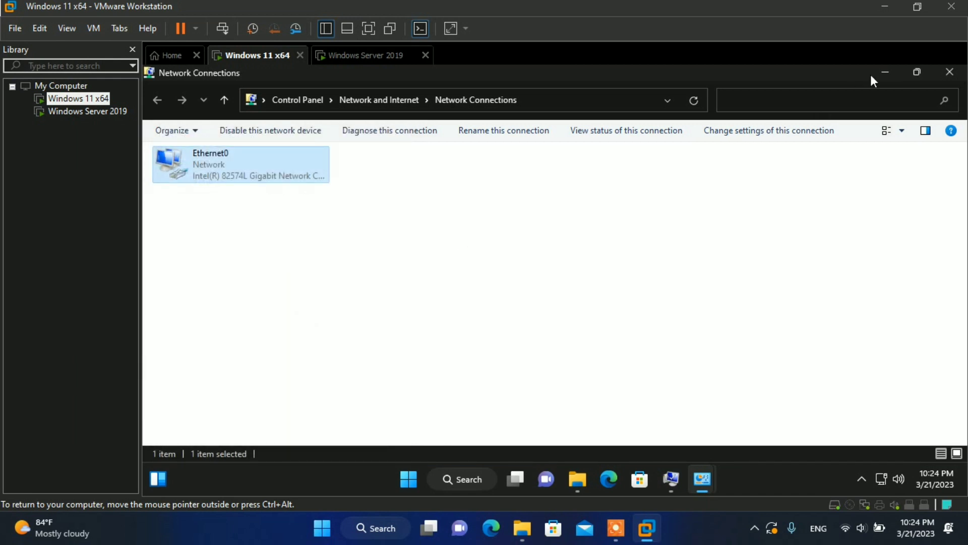
left_click(884, 72)
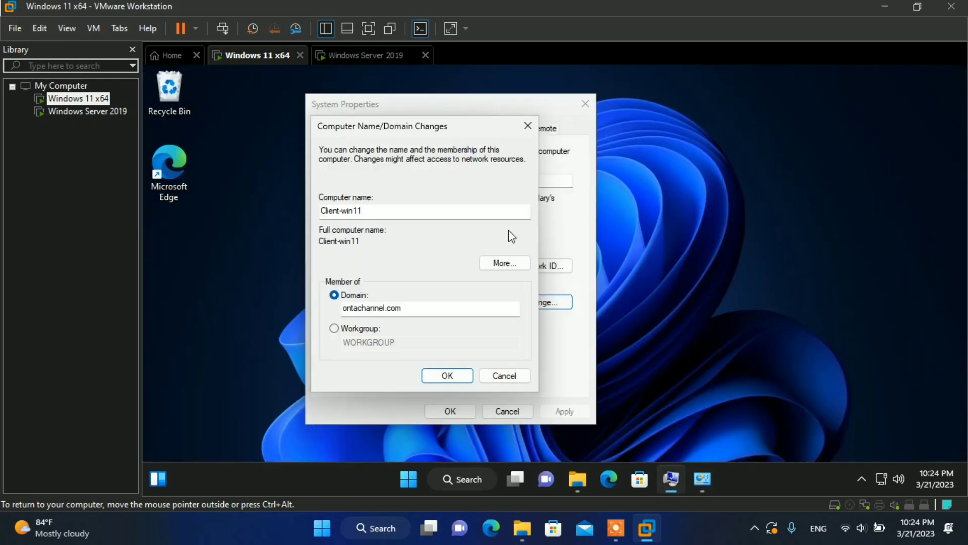
Step: Confirm computer name Client-win11 and domain ontachannel.com, then apply the domain join
left_click(382, 216)
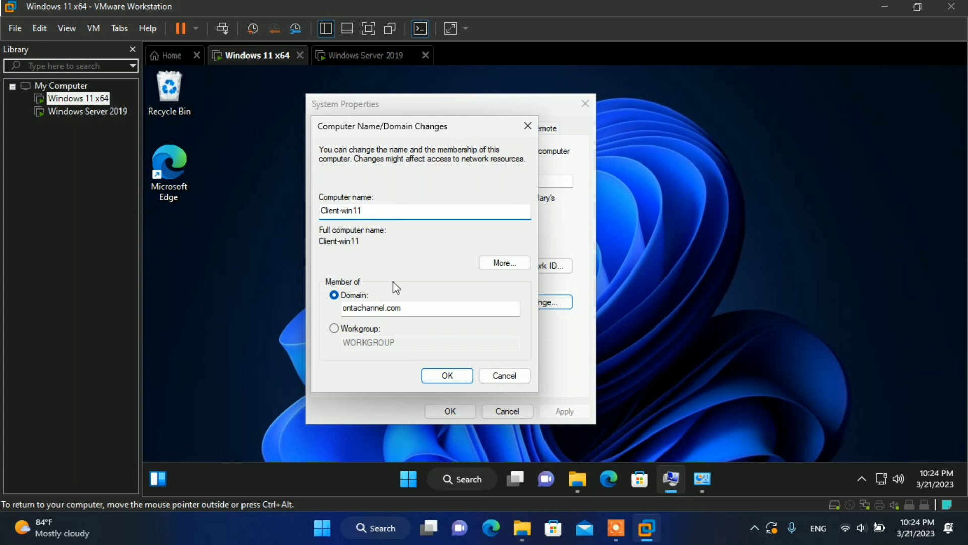
left_click(410, 307)
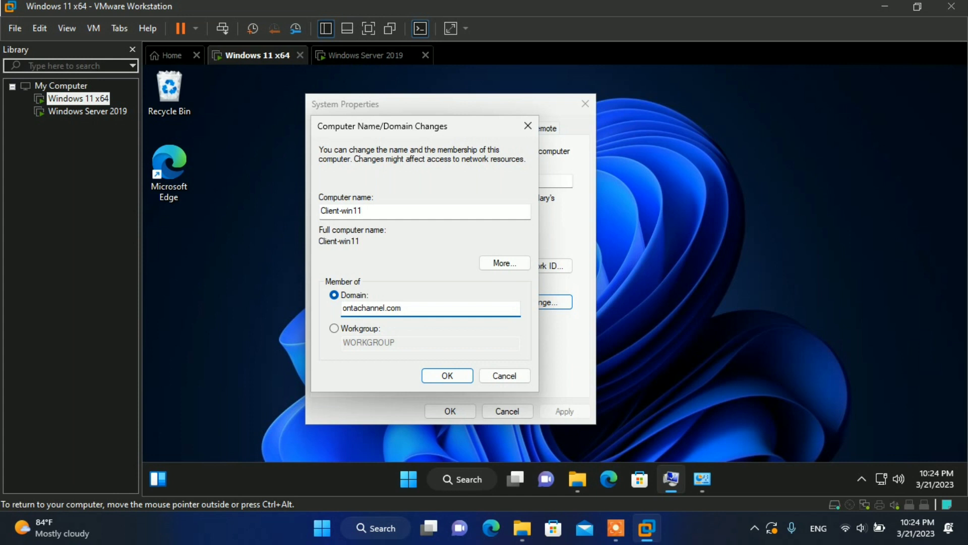
left_click(458, 374)
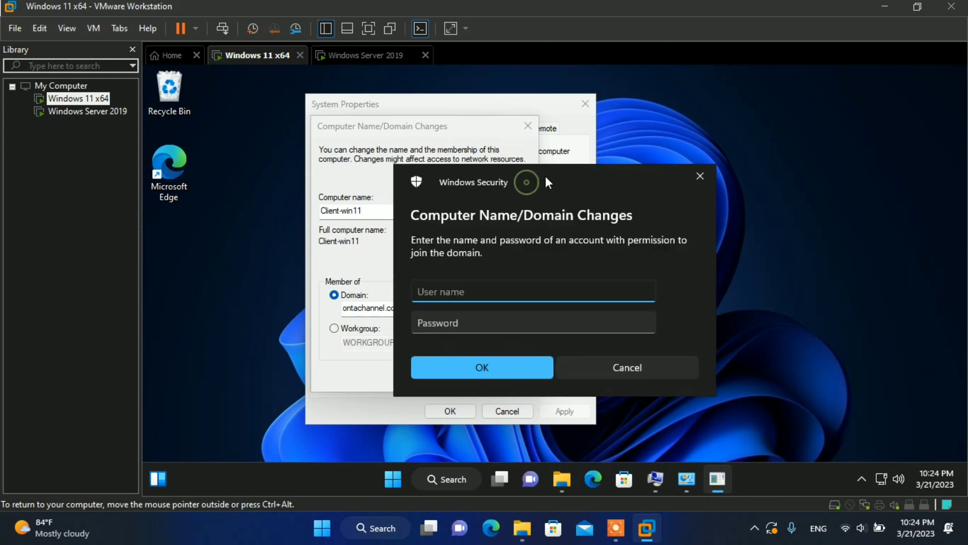
Step: Authenticate the join with the ontachannel.com domain administrator account and its password
left_click_drag(527, 184, 600, 166)
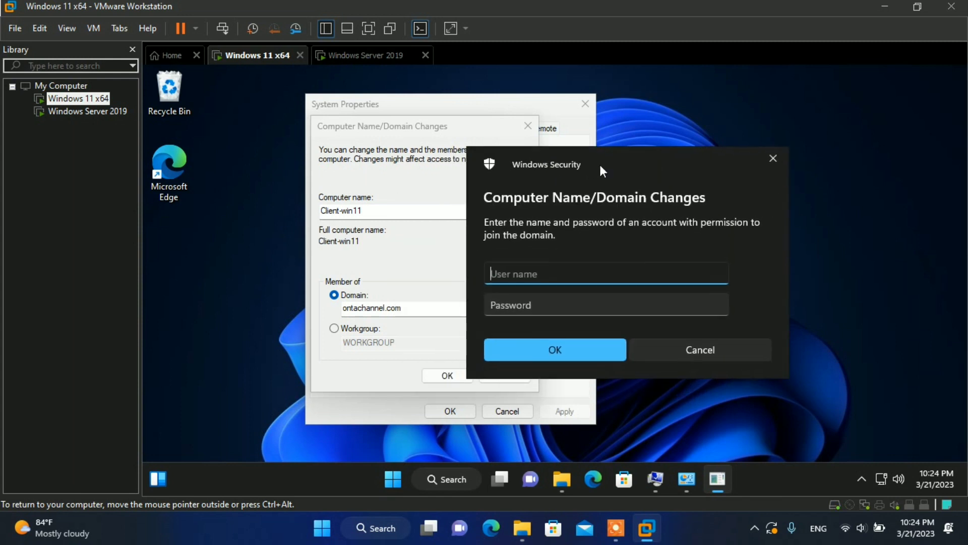
left_click(506, 269)
type("ontachannel.com")
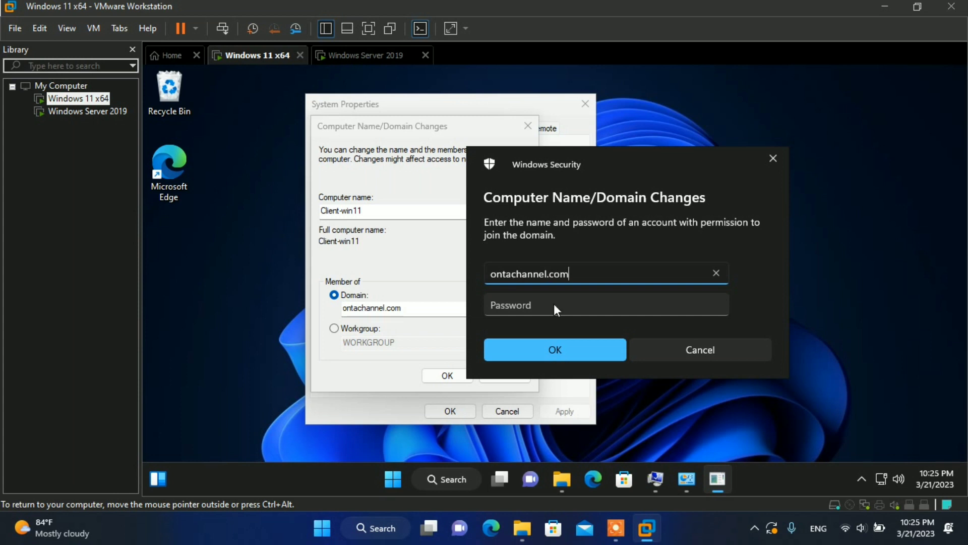
type("\\administrator")
key("Tab")
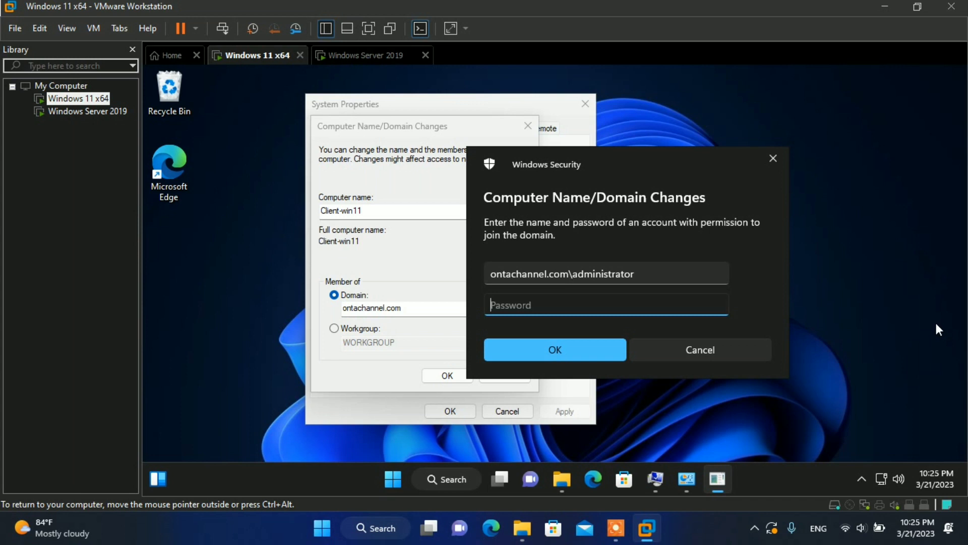
type("Password123!")
left_click(551, 353)
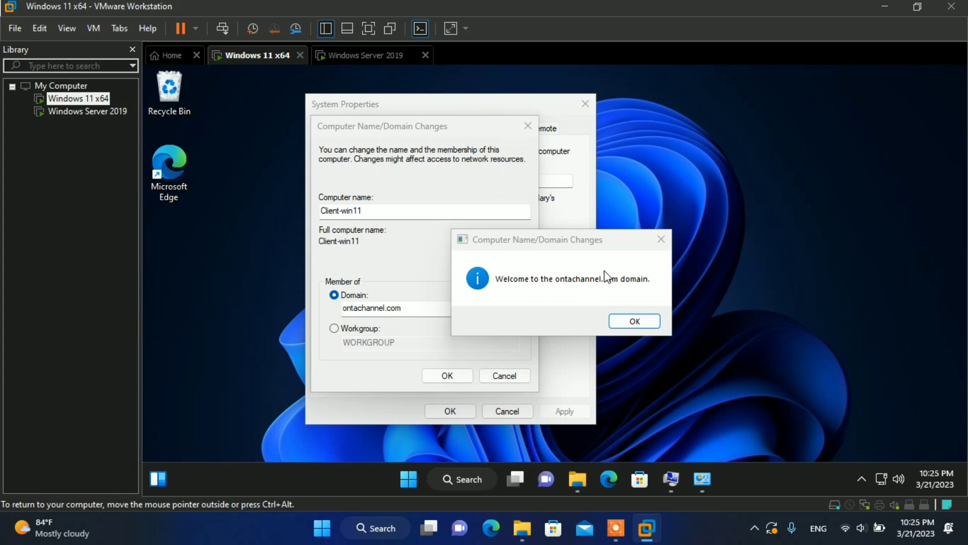
Step: Acknowledge the domain welcome and restart notices, close System Properties, and restart the VM
left_click(627, 327)
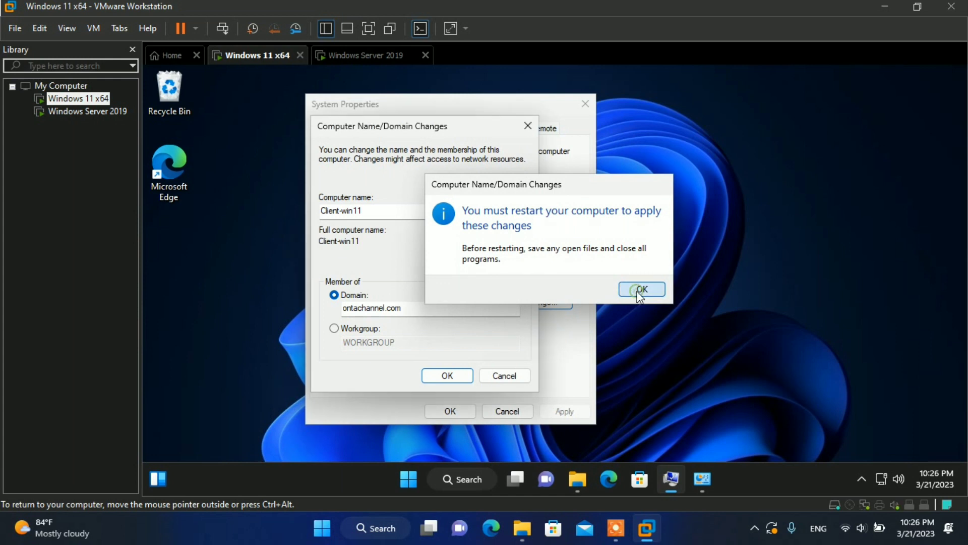
left_click(637, 292)
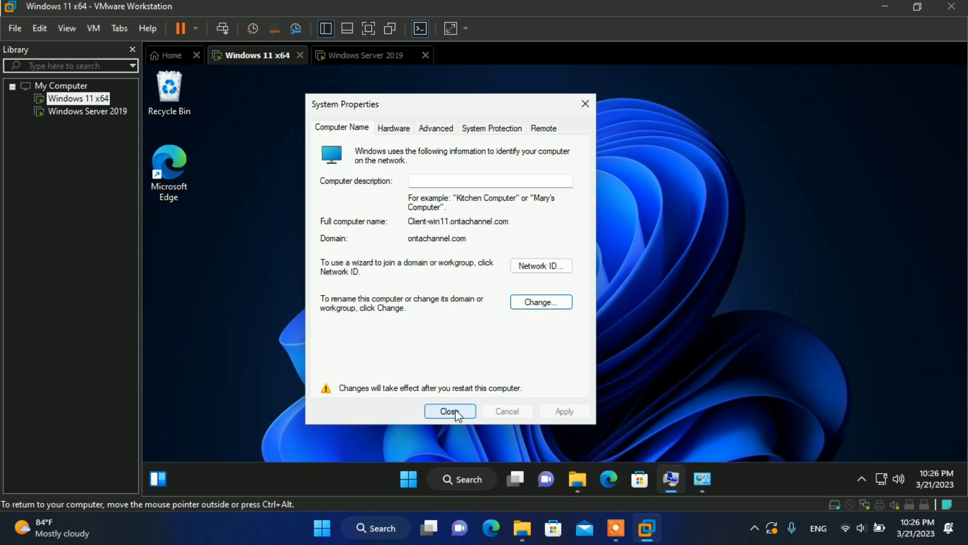
left_click(456, 411)
left_click(564, 284)
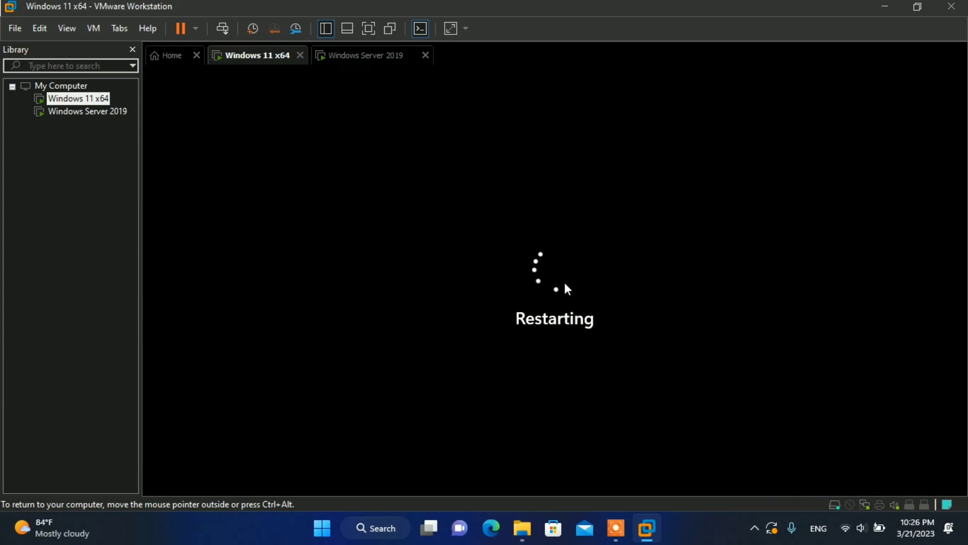
left_click(703, 539)
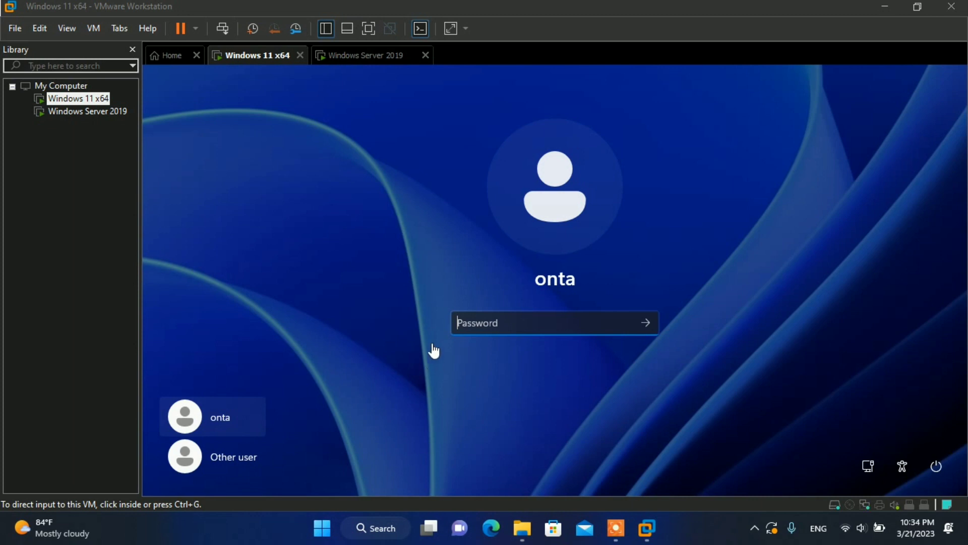
Step: Sign in via Other user as the local CLIENT-WIN11 administrator with its password
left_click(216, 465)
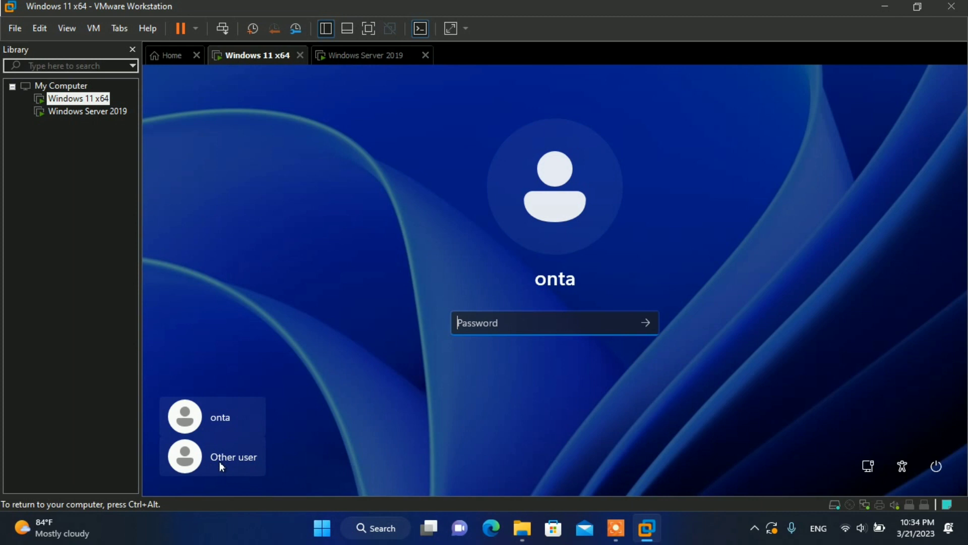
left_click(220, 466)
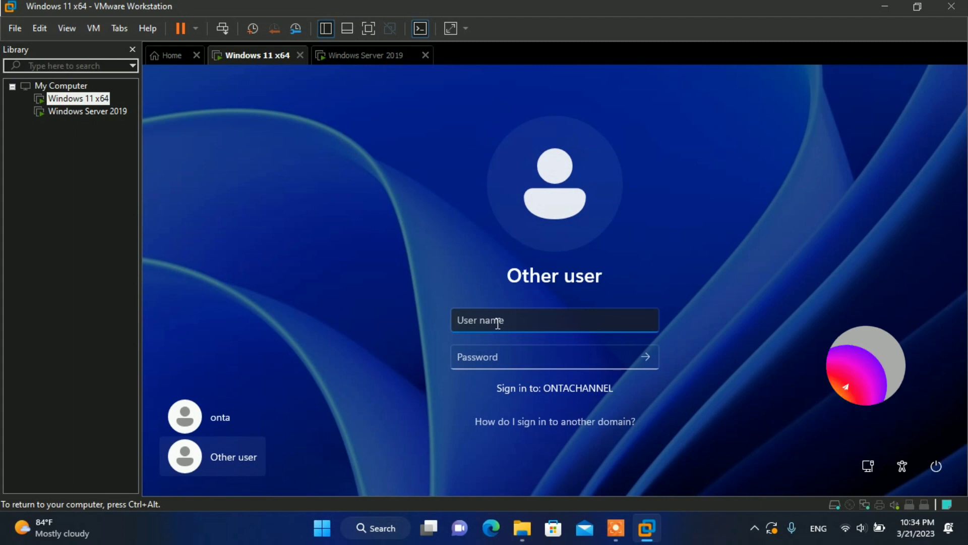
type("cline")
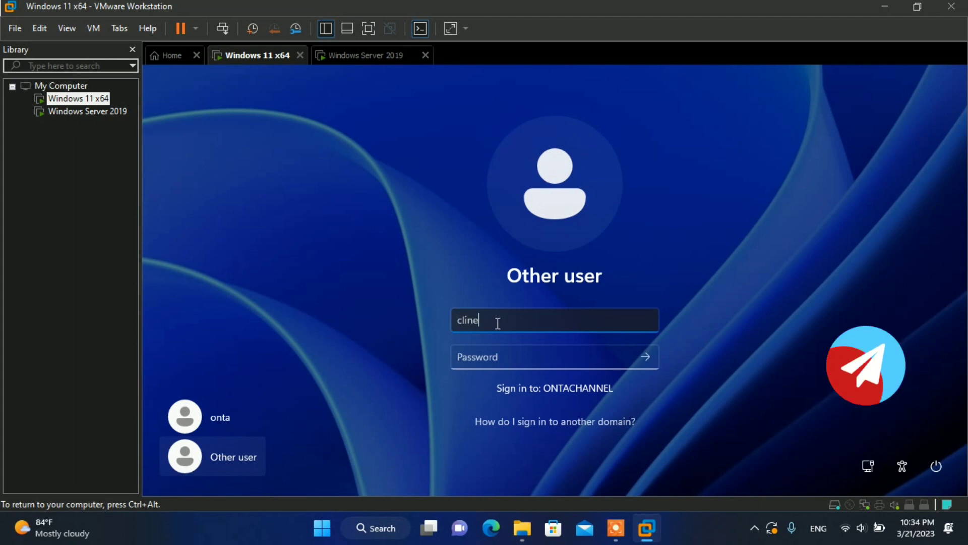
key("BackSpace")
key("BackSpace")
type("ent-")
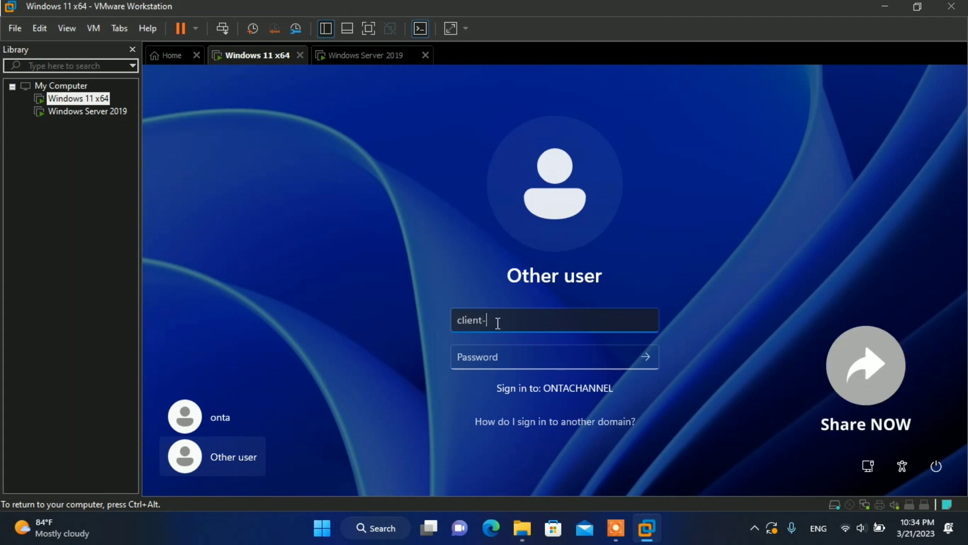
type("win11")
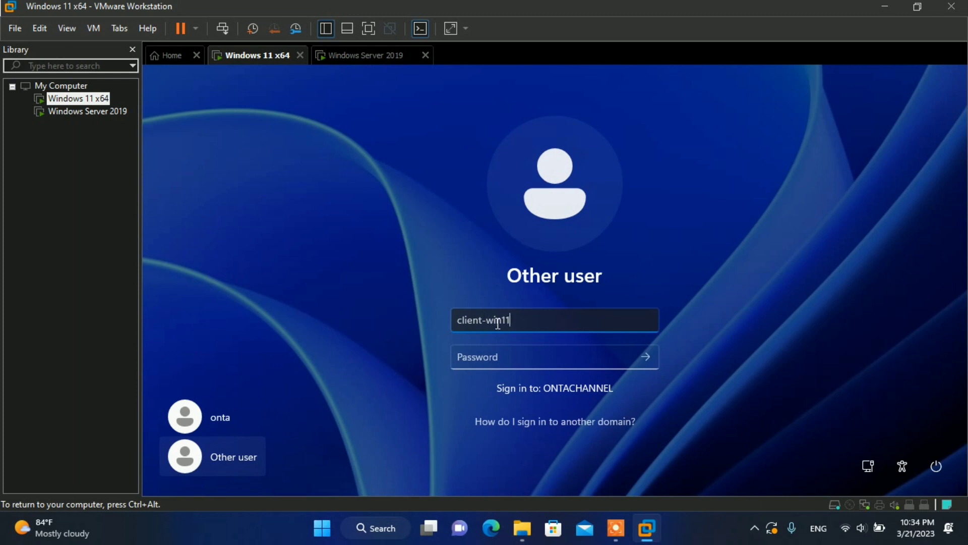
type("\\")
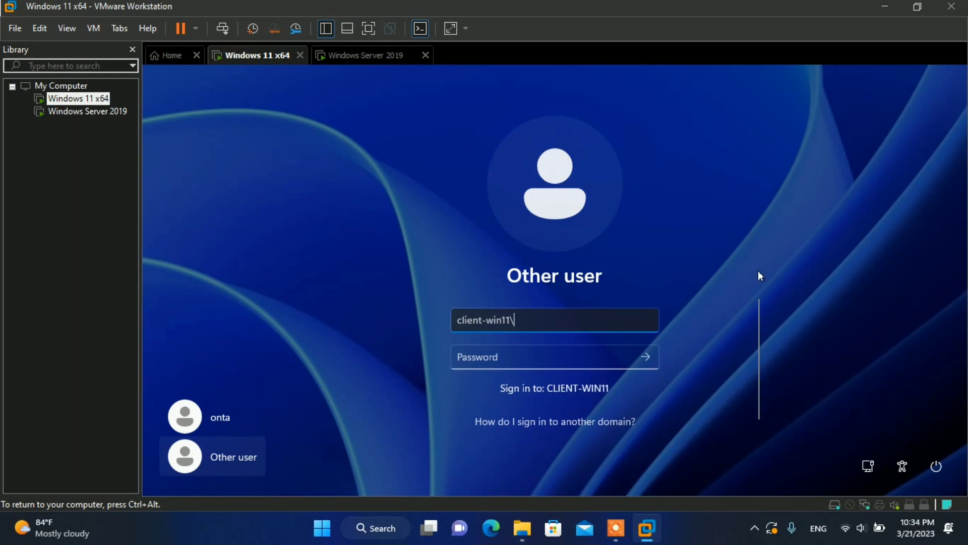
type("administrato")
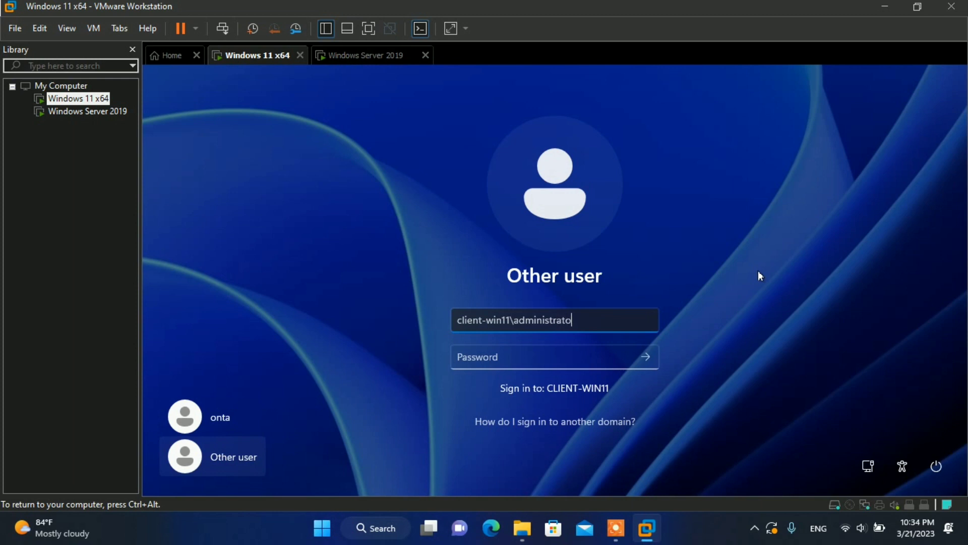
type("r")
key("Tab")
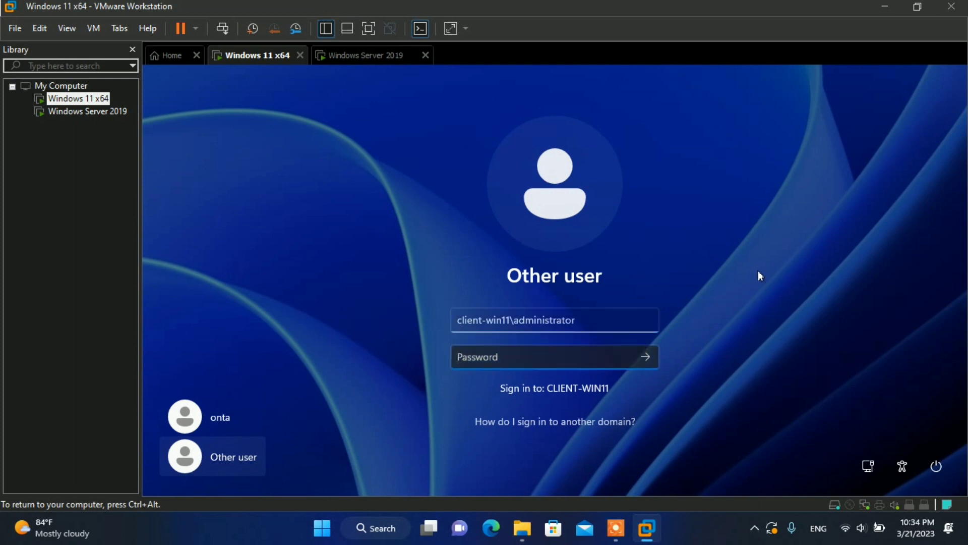
type("P@ssw0rd1")
key("Return")
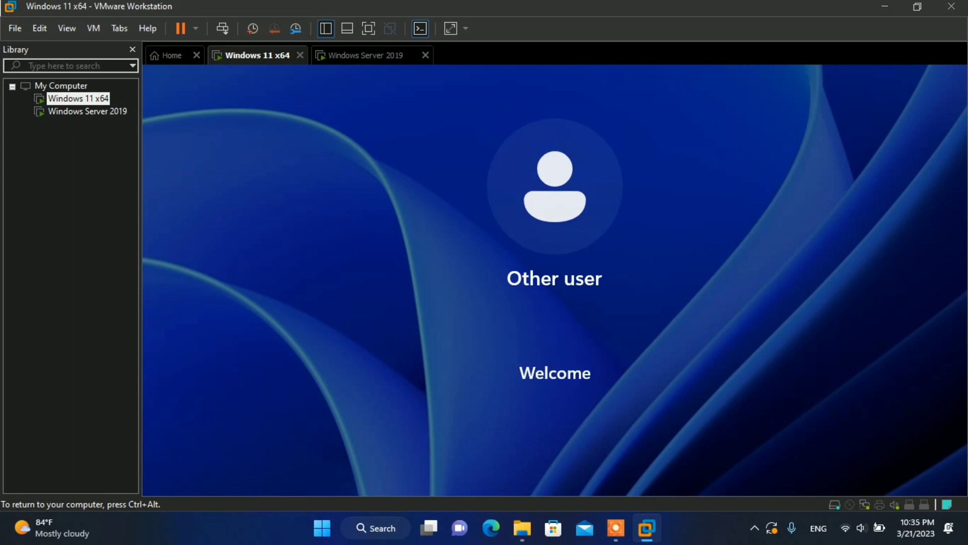
key("ctrl+alt")
left_click(696, 542)
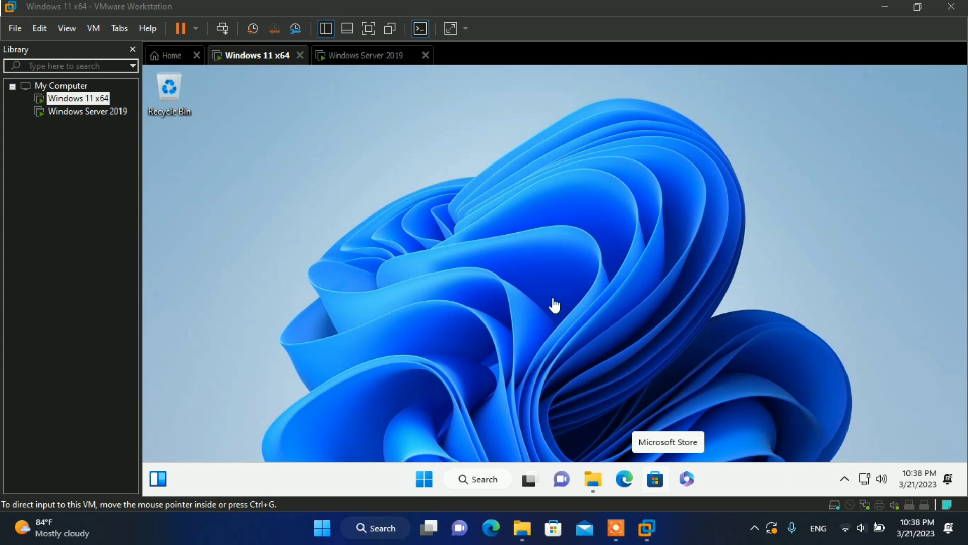
Step: Open This PC's Properties from File Explorer to reach the About page
left_click(585, 231)
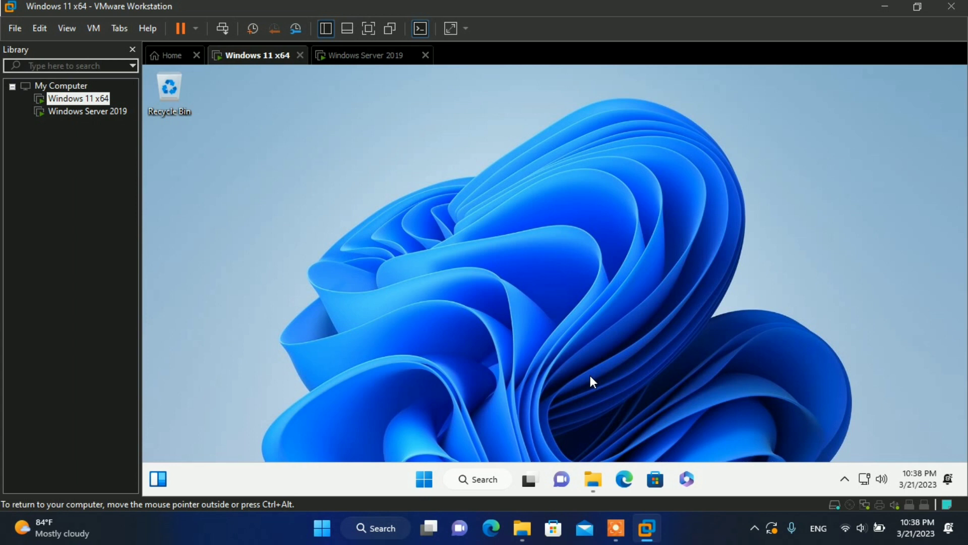
left_click(596, 486)
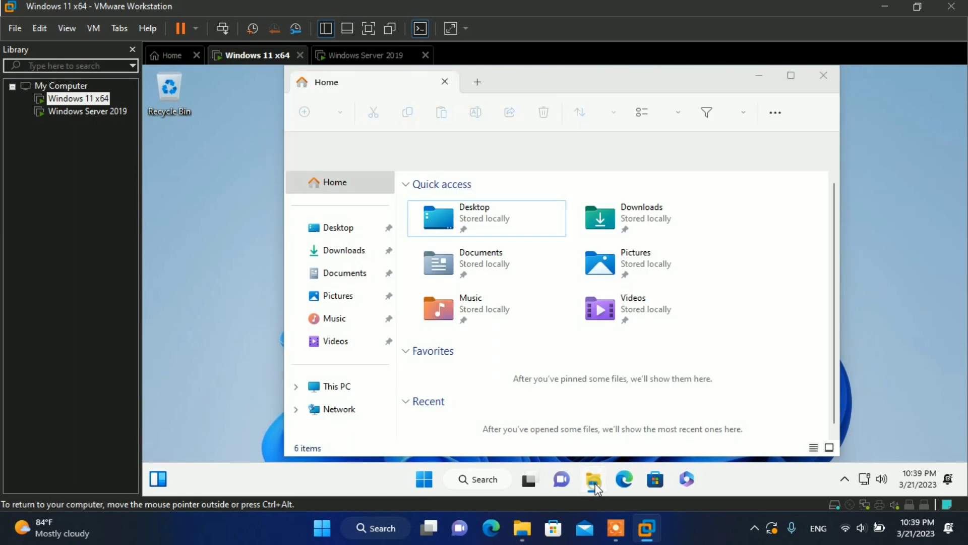
left_click(596, 486)
left_click(596, 486)
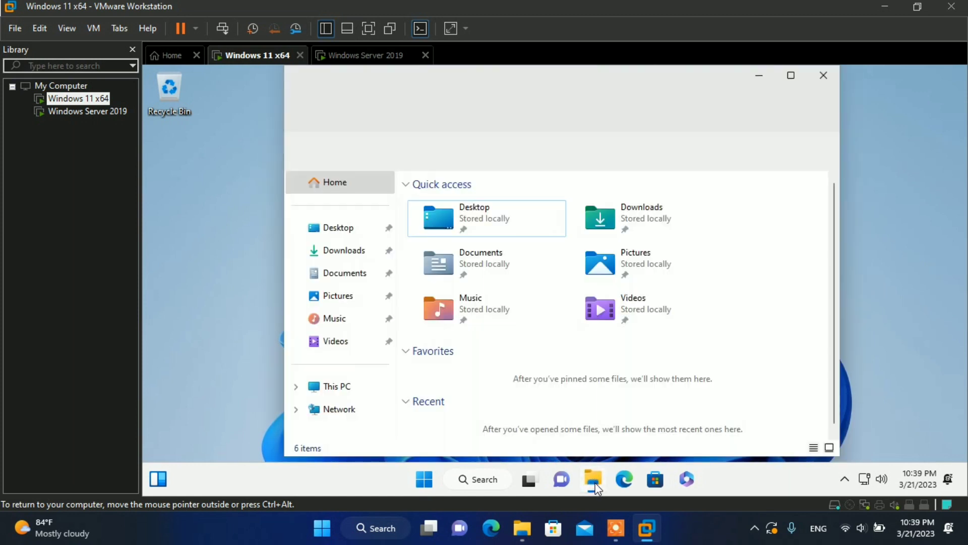
left_click(330, 388)
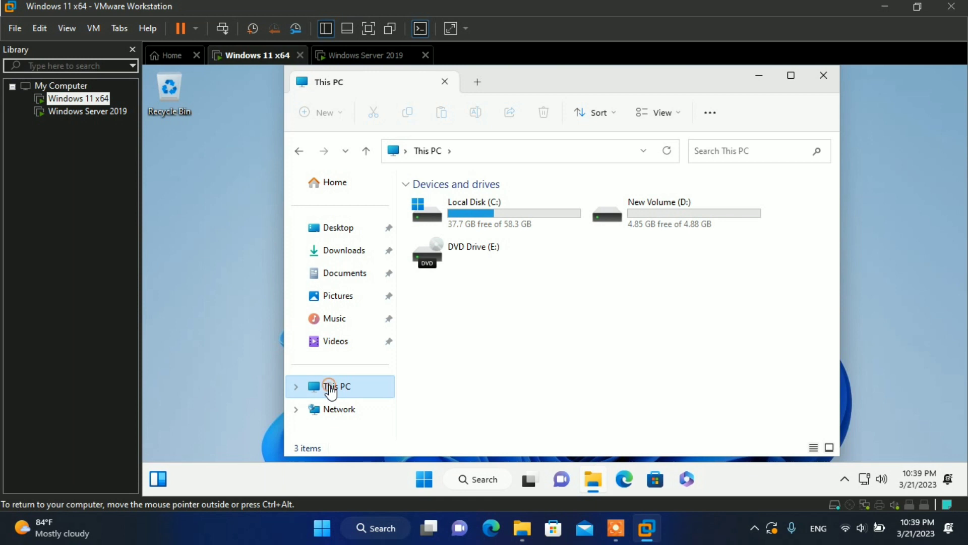
right_click(331, 389)
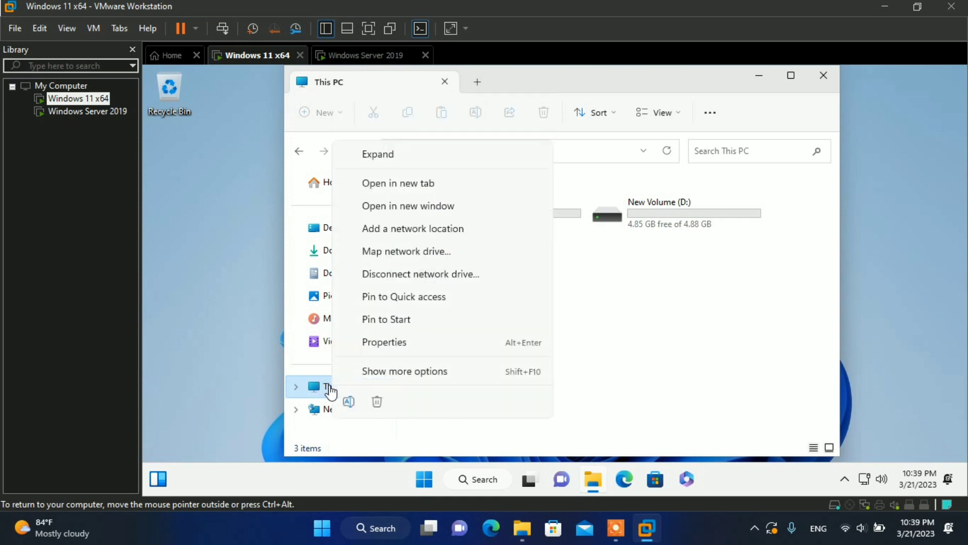
left_click(398, 341)
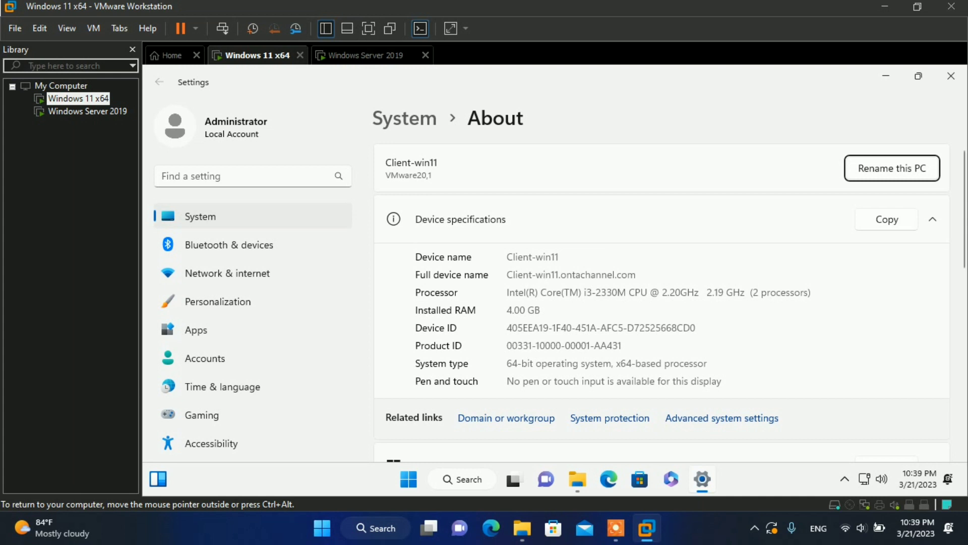
Step: Verify the full device name Client-win11.ontachannel.com, then minimize Settings and File Explorer
left_click_drag(558, 274, 635, 274)
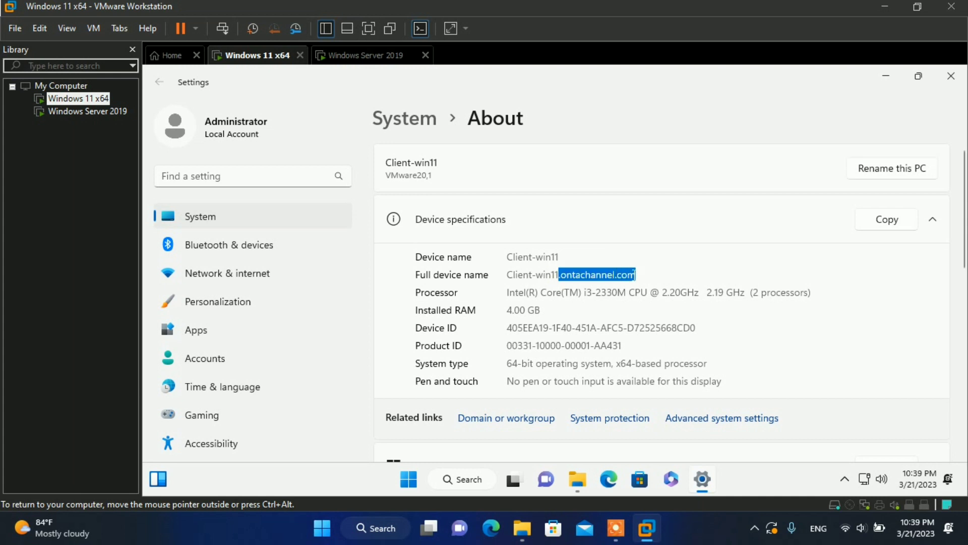
left_click(644, 275)
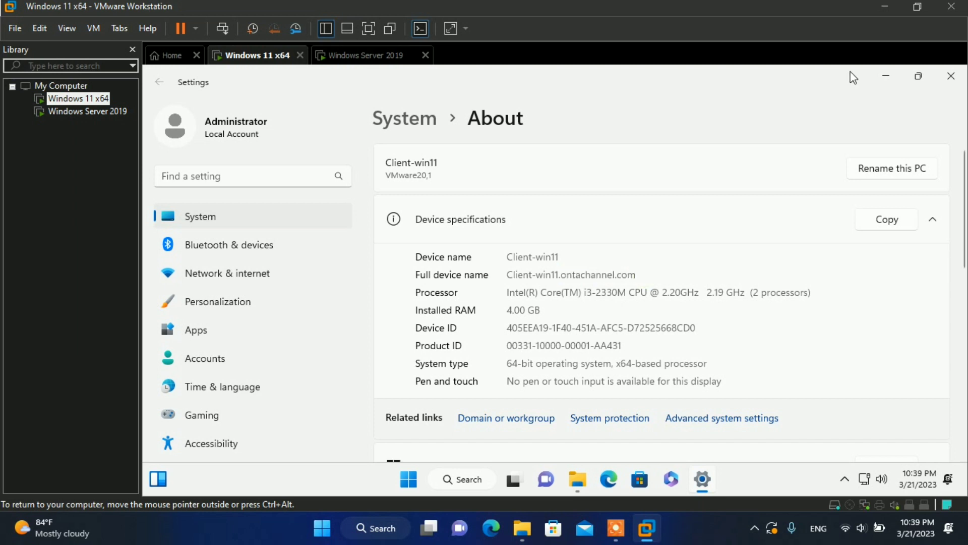
left_click(885, 80)
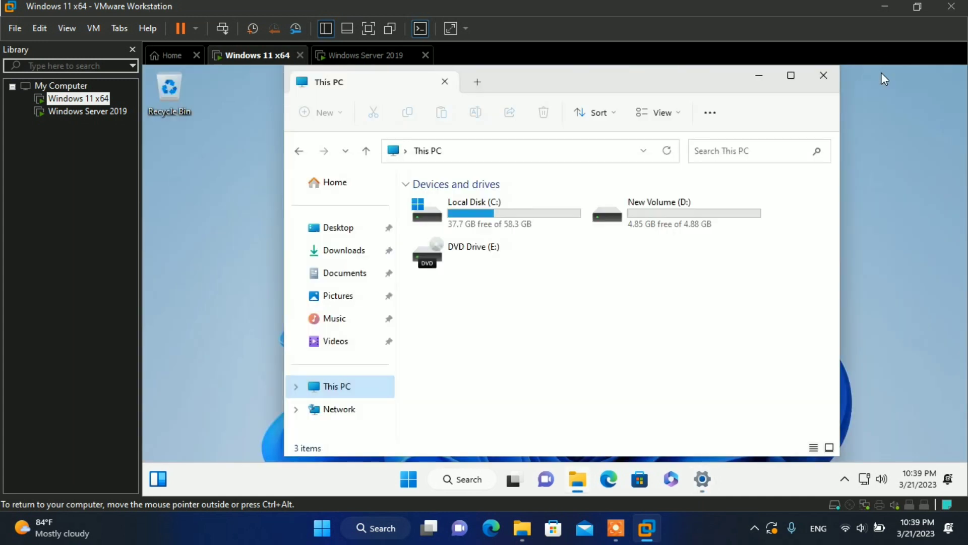
left_click(756, 78)
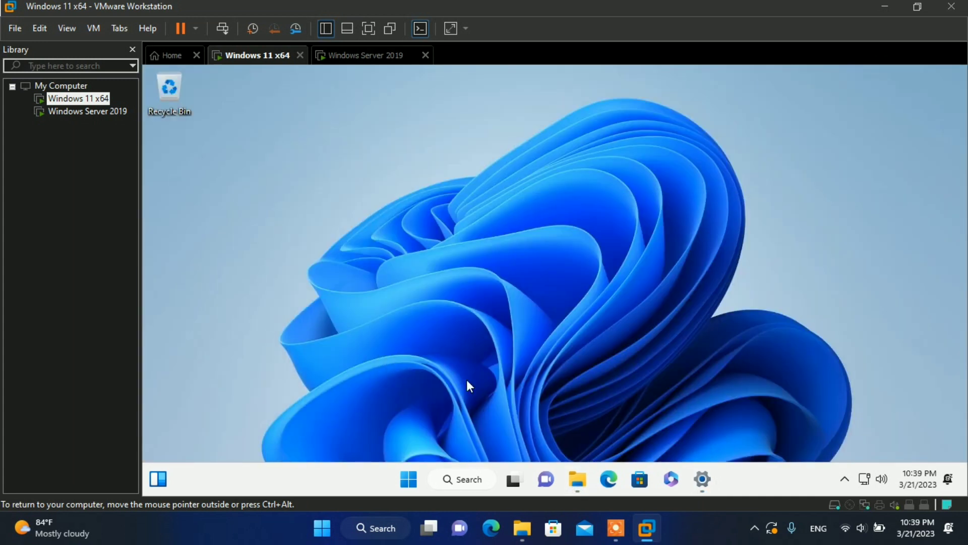
Step: Ping ontachannel.com from Command Prompt (4 of 4 replies), then switch to the Windows Server 2019 VM
left_click(410, 480)
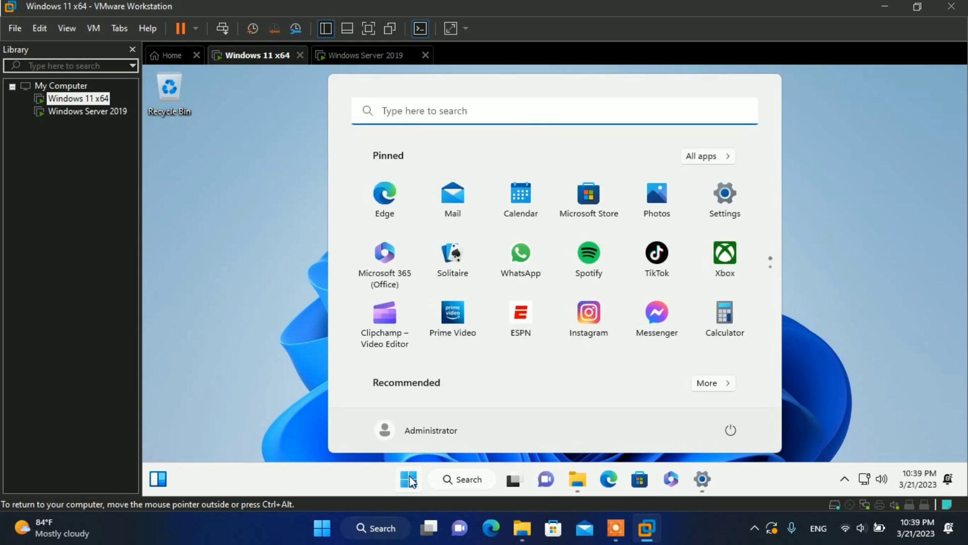
type("cmd")
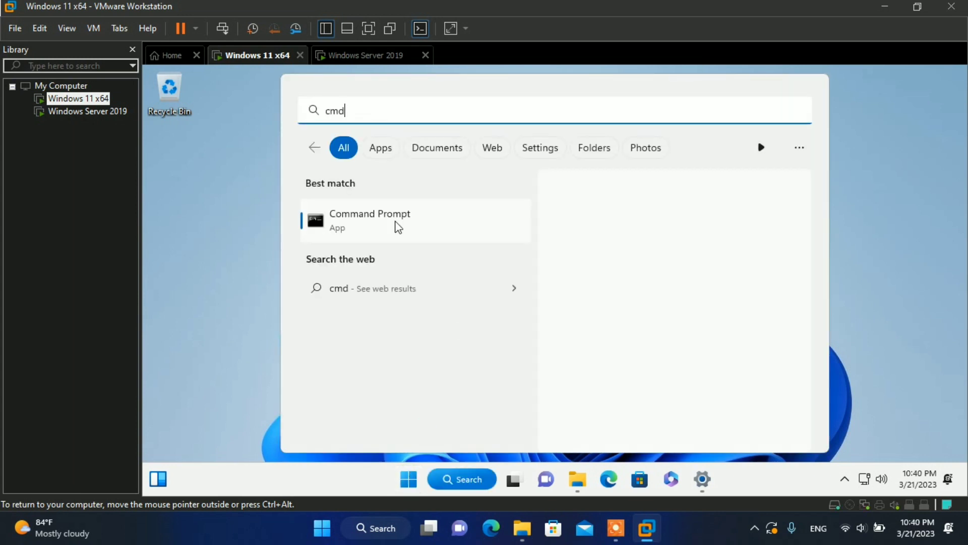
left_click(383, 219)
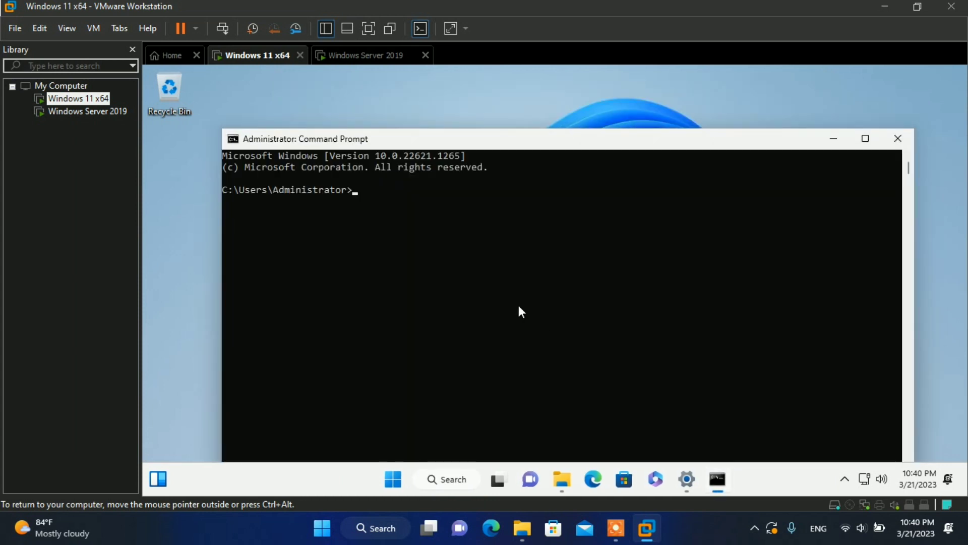
left_click(495, 292)
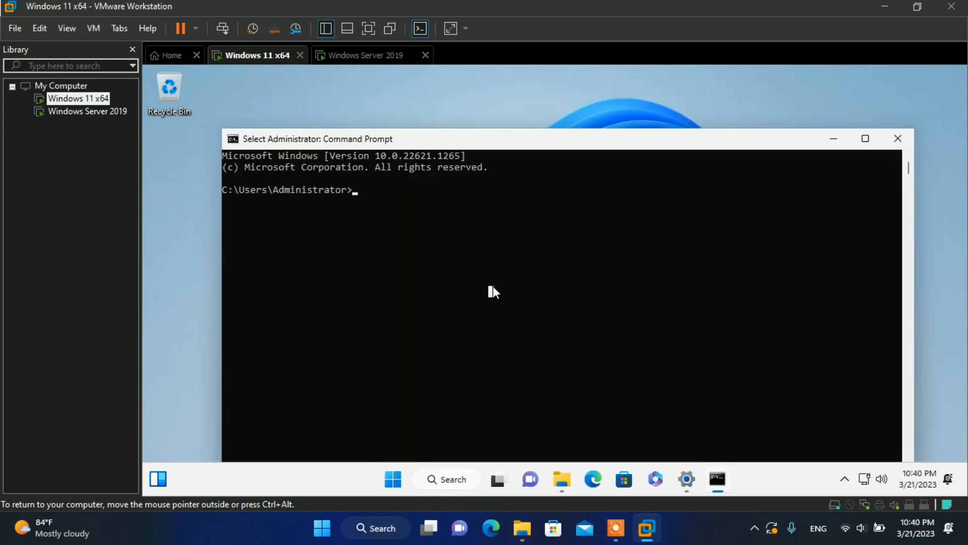
type("ping")
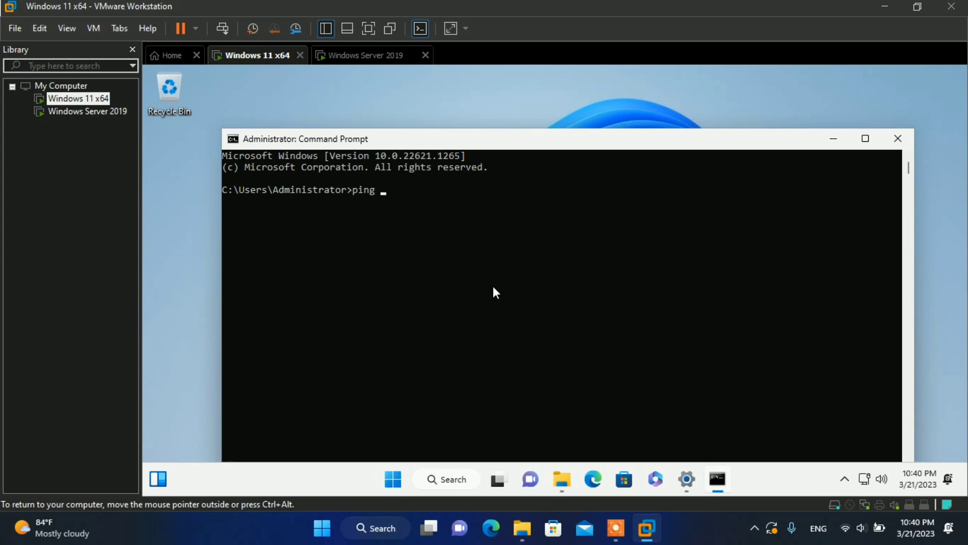
type(" ontachannel.com")
key("Return")
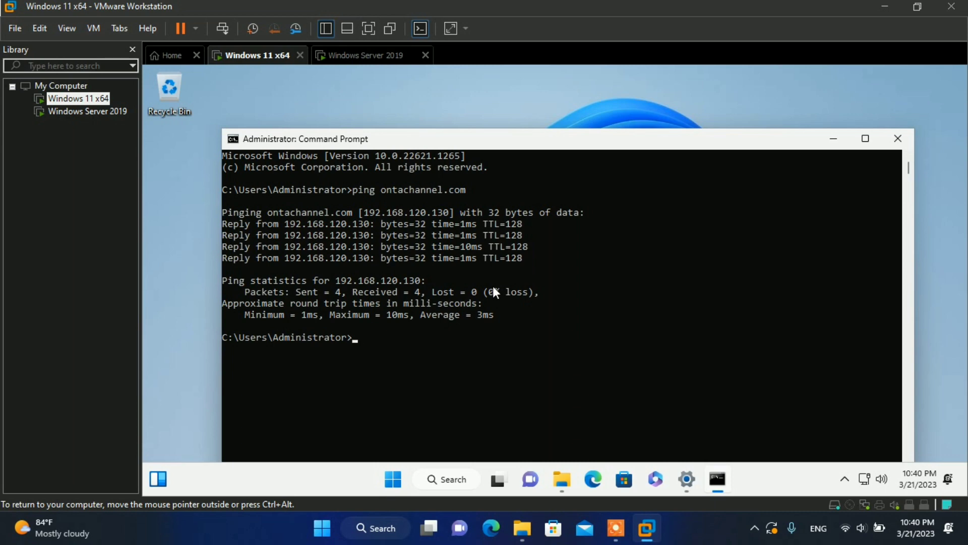
left_click(344, 56)
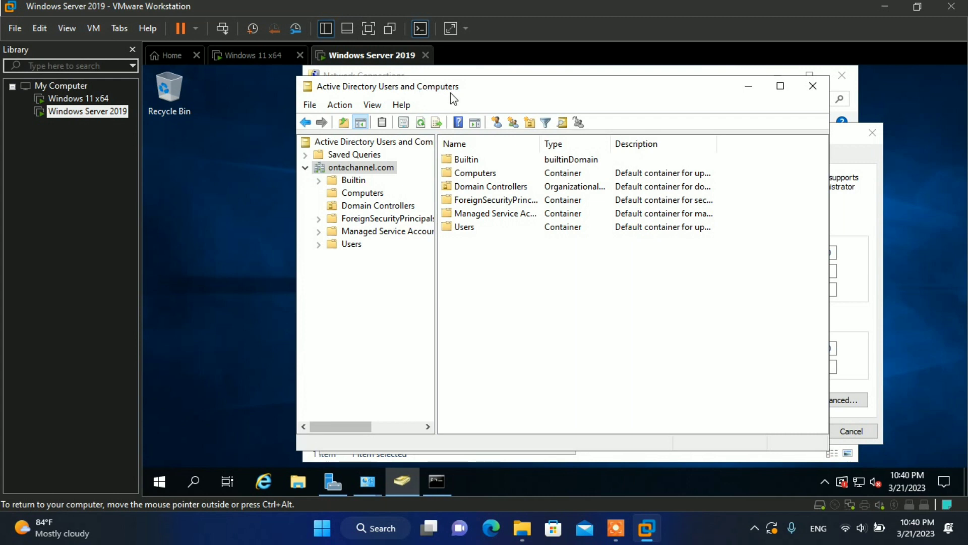
Step: Show ontachannel.com's Computers container, select CLIENT-WIN11, and bring the server Command Prompt forward
left_click(361, 193)
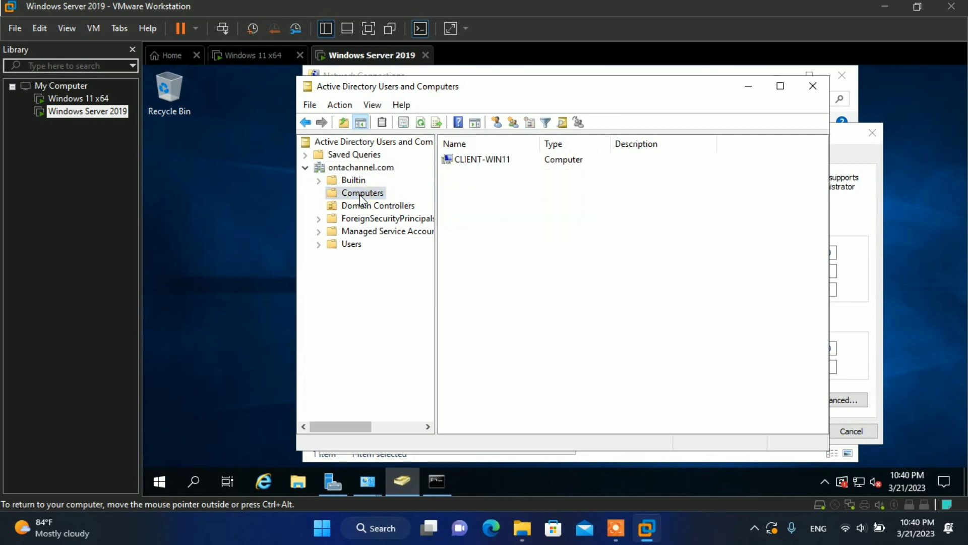
left_click(491, 160)
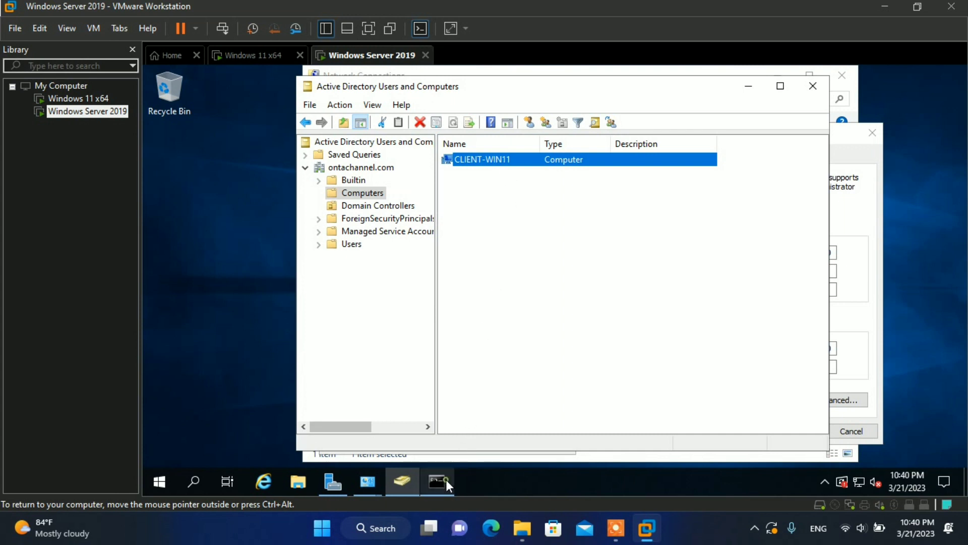
left_click(446, 477)
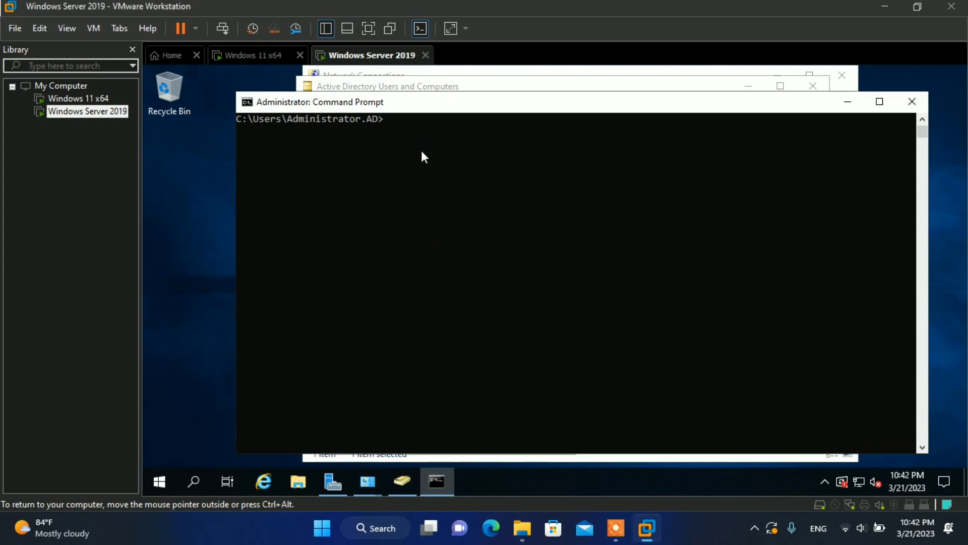
Step: Enter the command ping client-win11 in the server's Command Prompt
type("ping client-win11")
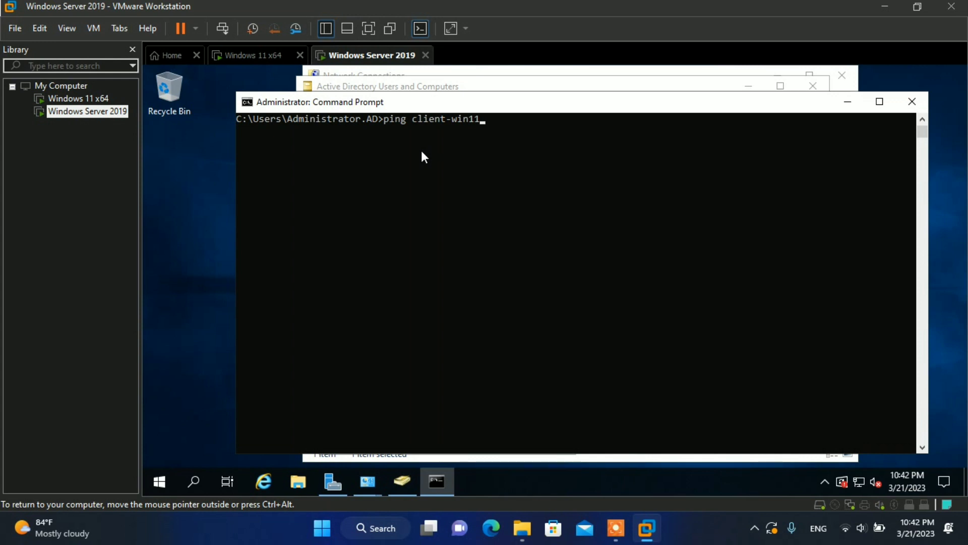